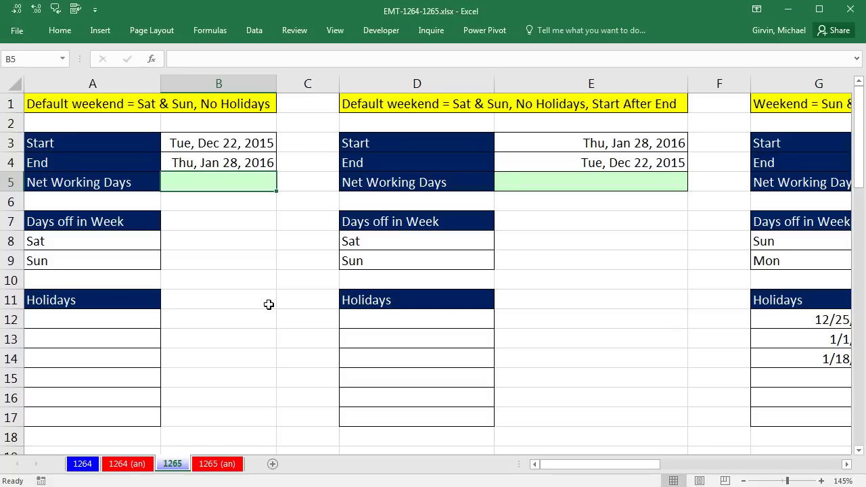
Enter =NETWORKDAYS.INTL(B3,B4) in B5 so it returns 28 working days
type("=net")
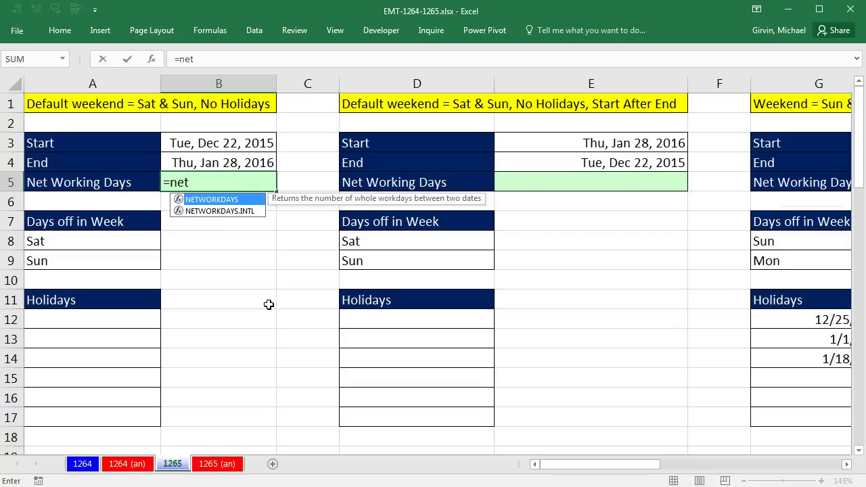
key("Down")
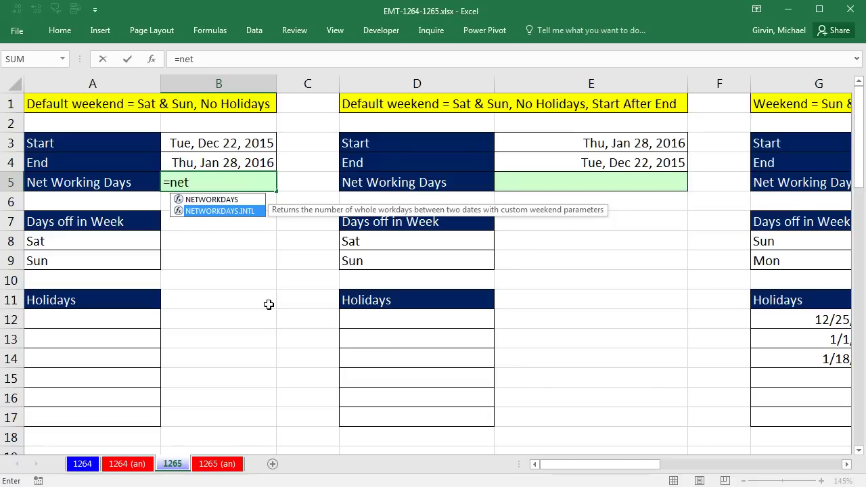
key("Tab")
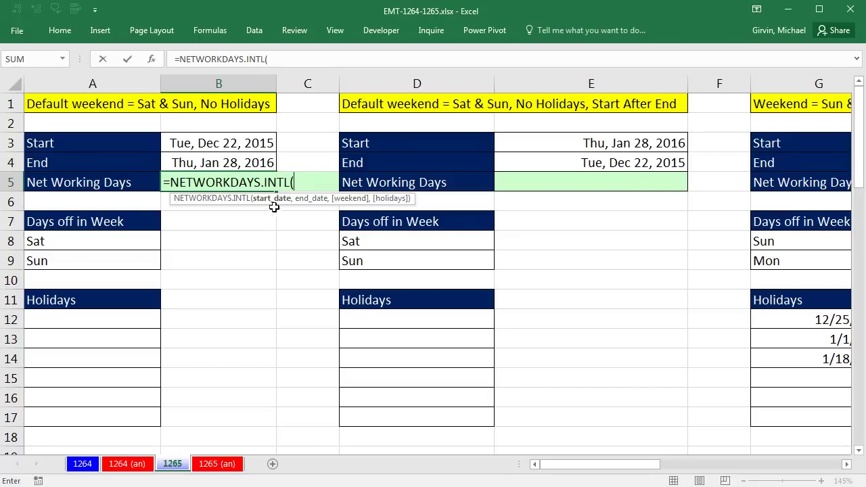
left_click(237, 143)
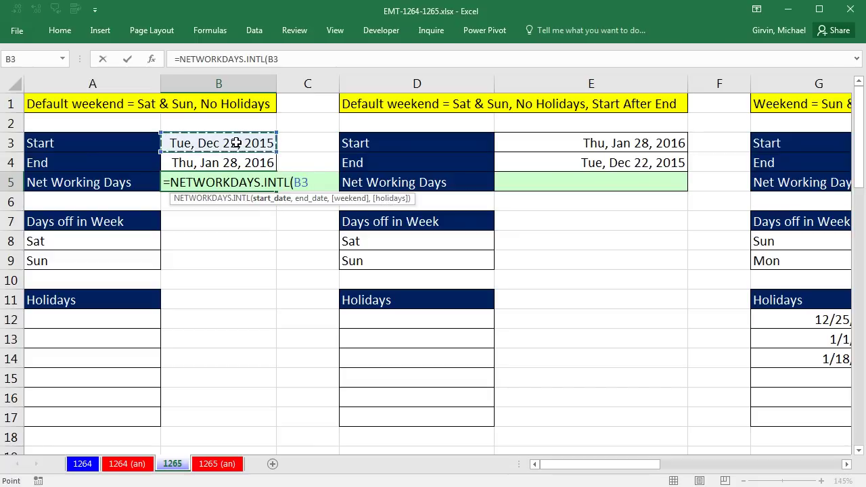
type(",")
left_click(242, 166)
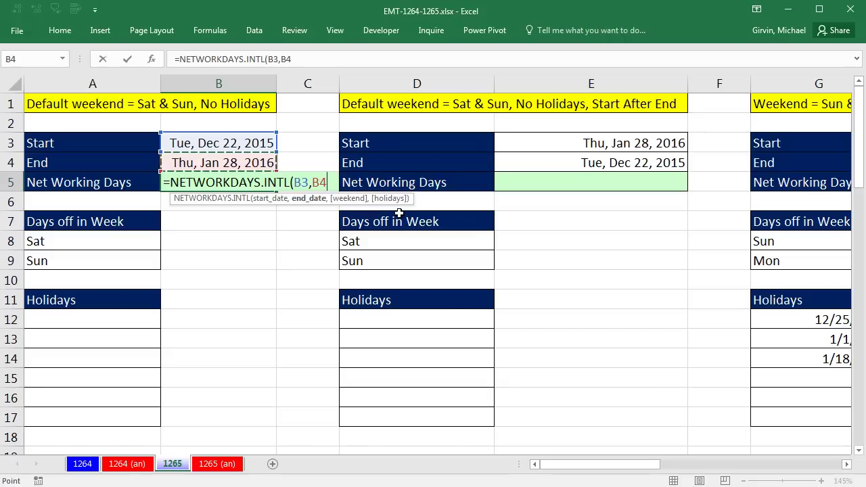
type(",")
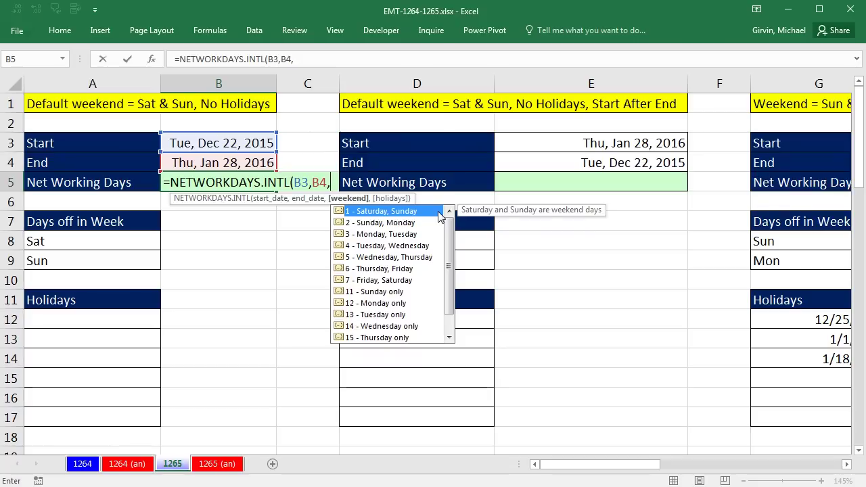
key("BackSpace")
type(")")
key("ctrl+Return")
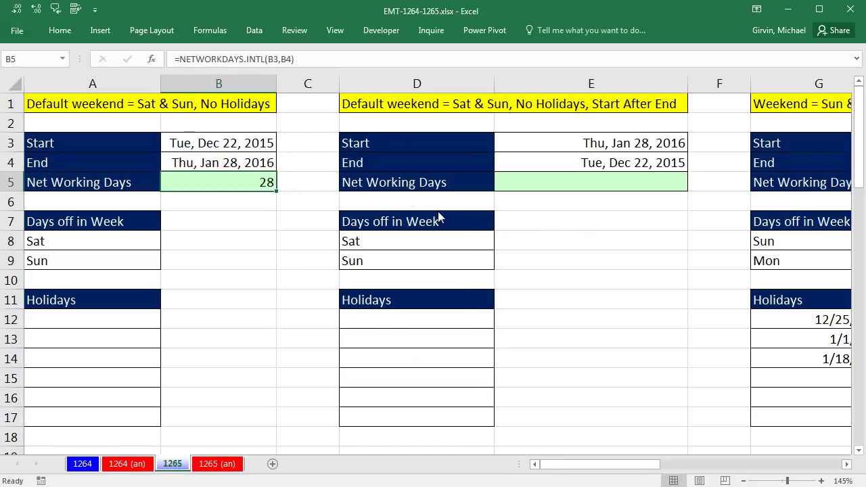
Check the start and end dates in B3, B4 and the later start date in E3
left_click(213, 143)
left_click(238, 163)
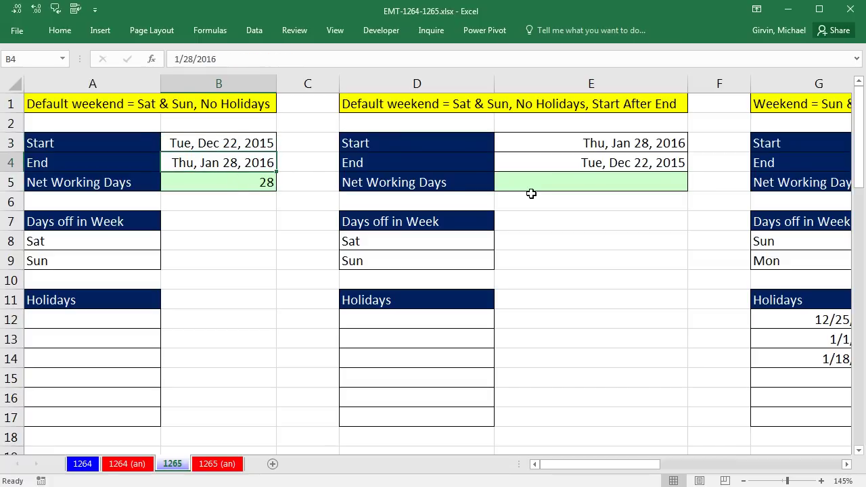
left_click(529, 186)
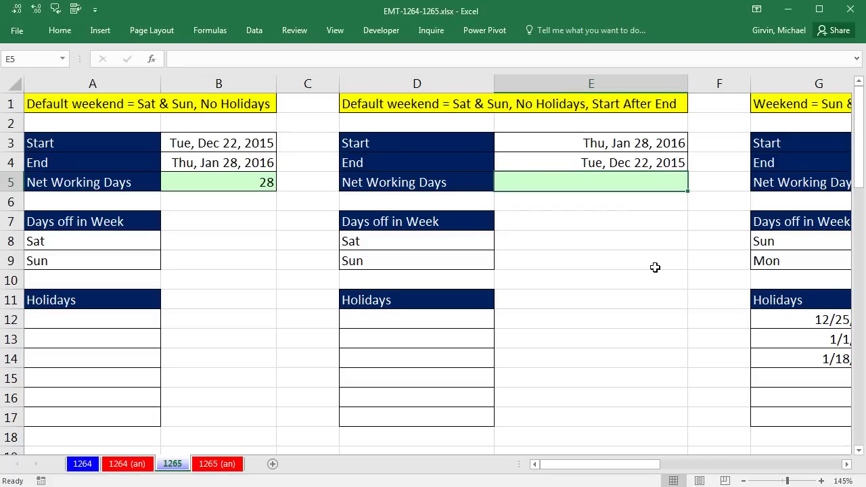
left_click(663, 143)
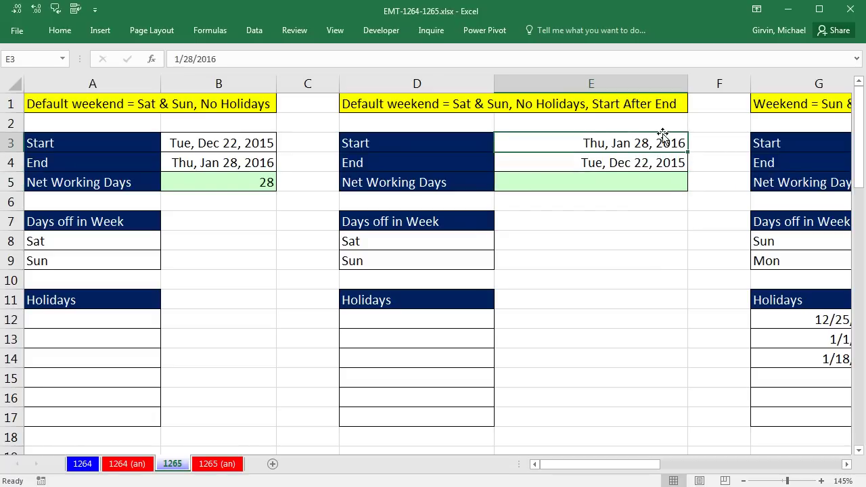
Enter =NETWORKDAYS.INTL(E3,E4) in E5, which returns -28
left_click(634, 184)
type("=n")
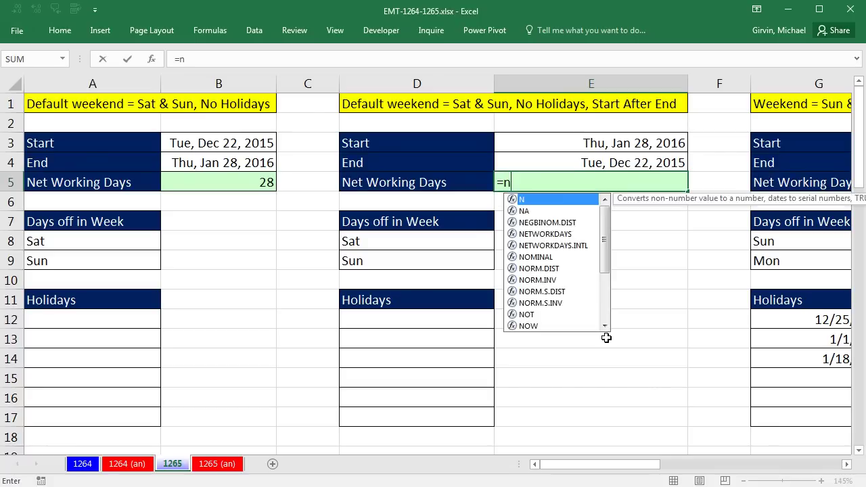
type("et")
key("Down")
key("Tab")
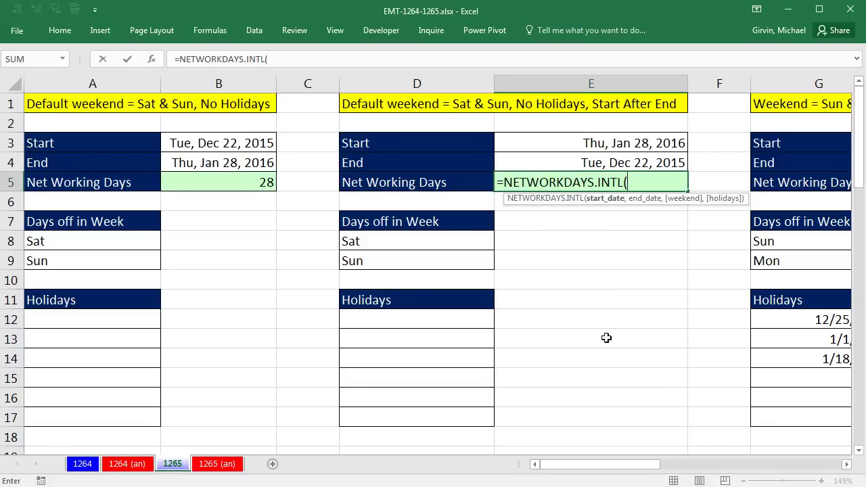
key("Up")
key("Up")
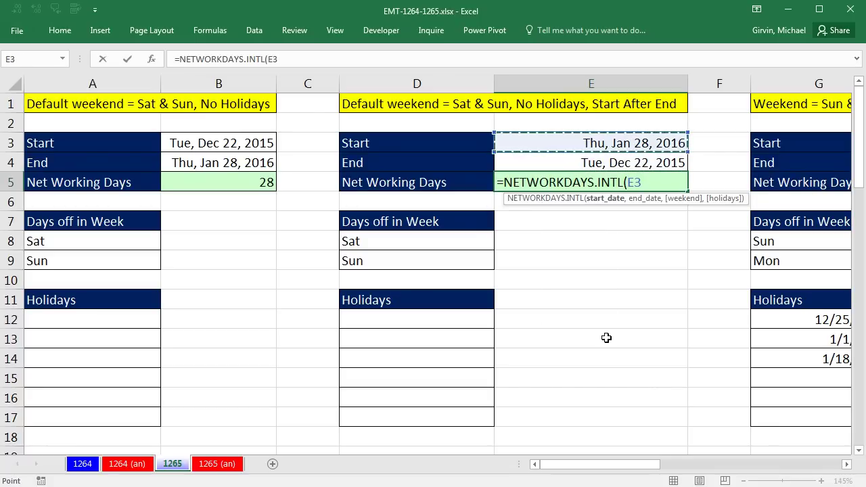
type(",")
key("Up")
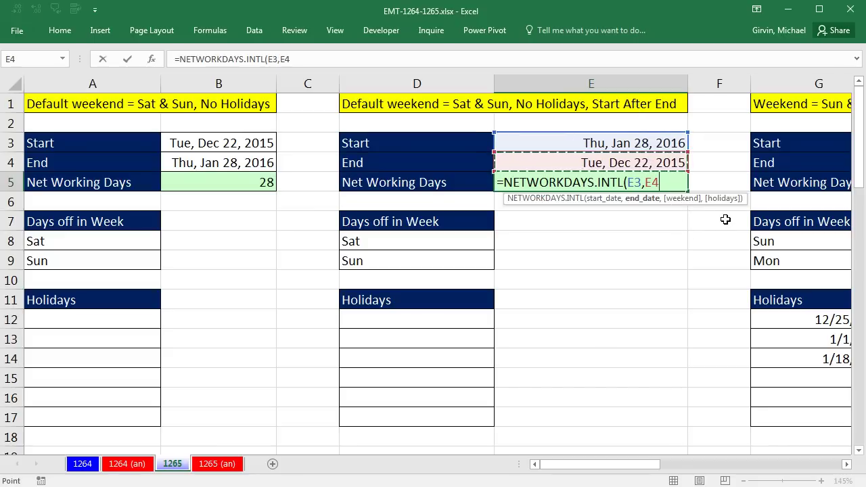
type(")")
key("ctrl+Return")
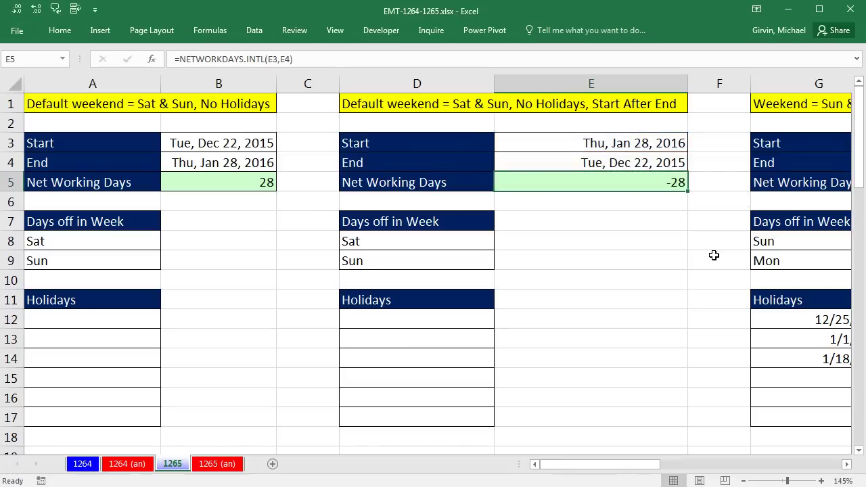
Scroll right to the Sun & Mon weekend example and review its two days off
left_click(847, 465)
left_click(847, 464)
left_click(846, 465)
left_click(846, 464)
left_click(847, 464)
left_click(847, 464)
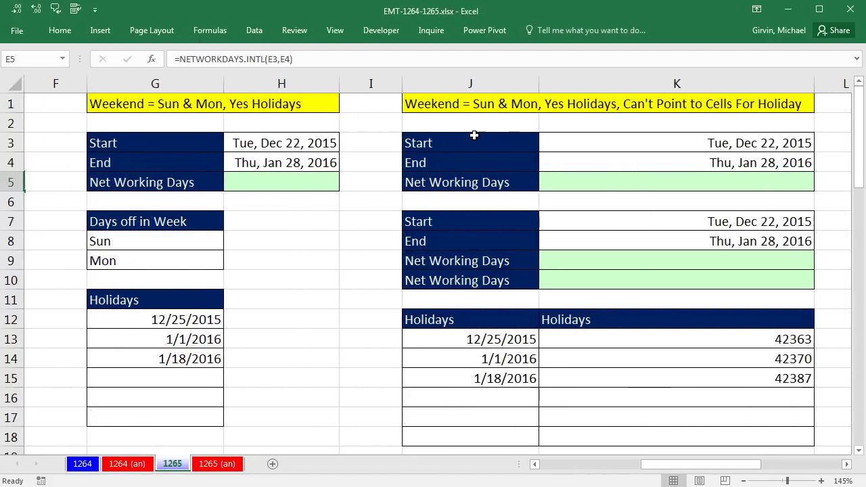
left_click(201, 245)
left_click(182, 261)
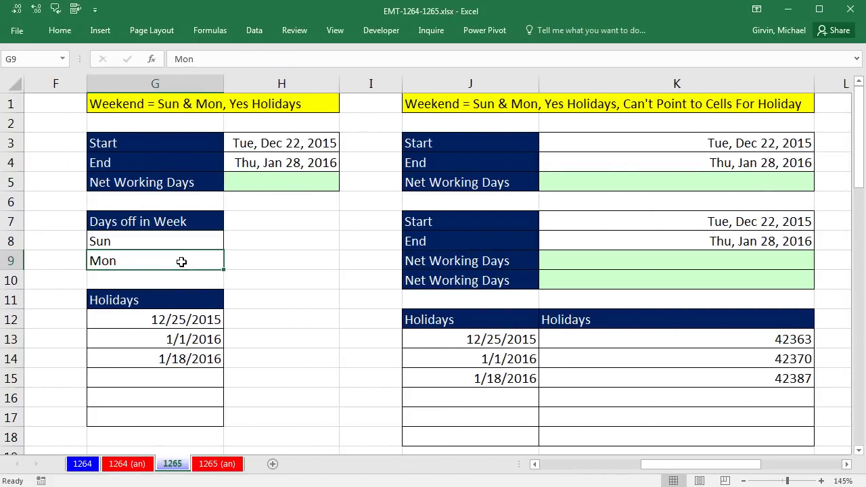
Enter =NETWORKDAYS.INTL(H3,H4,2,G12:G17) in H5, returning 26
left_click(278, 180)
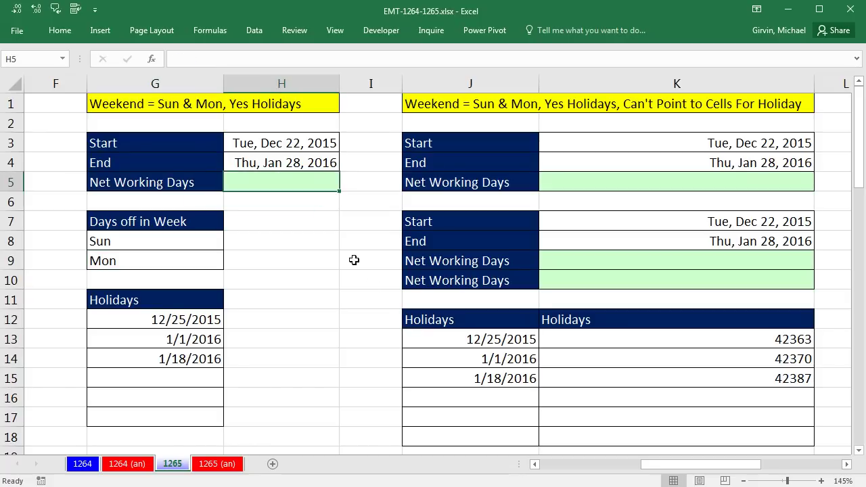
type("=net")
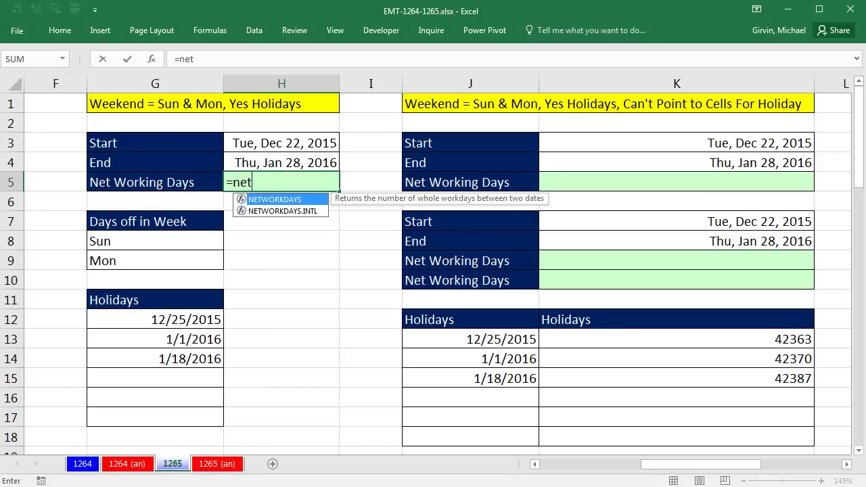
key("Tab")
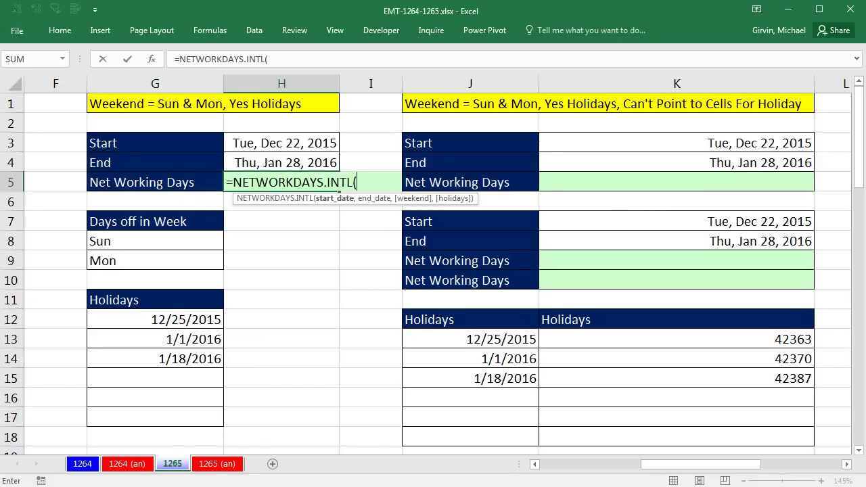
key("Up")
key("Up")
type(",")
key("Up")
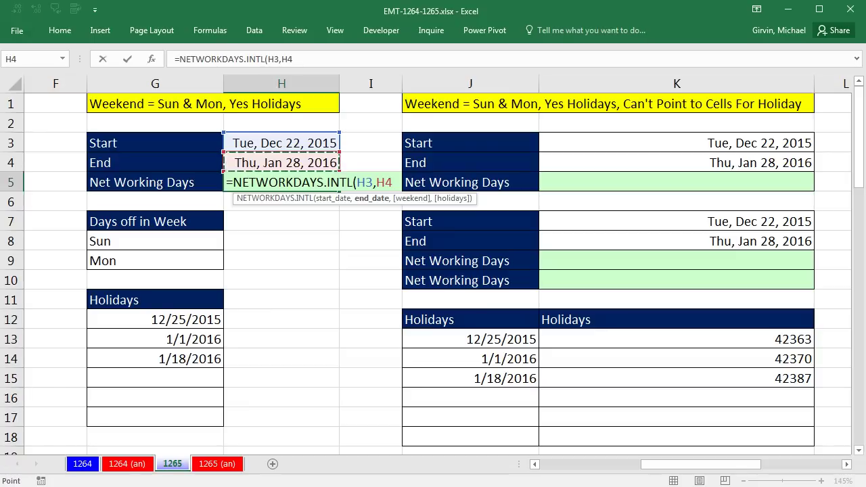
type(",")
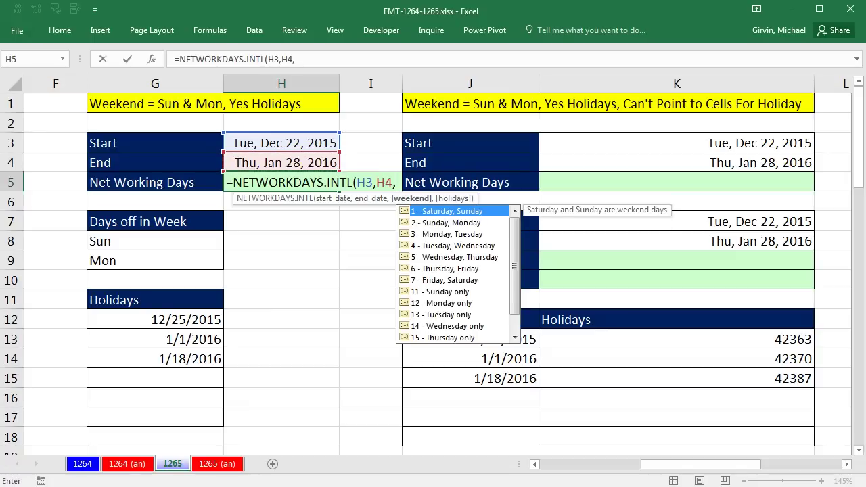
key("Down")
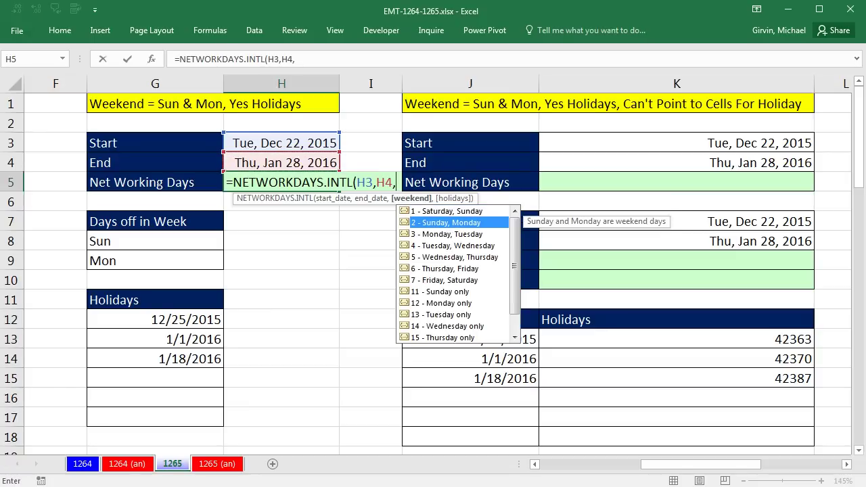
key("Tab")
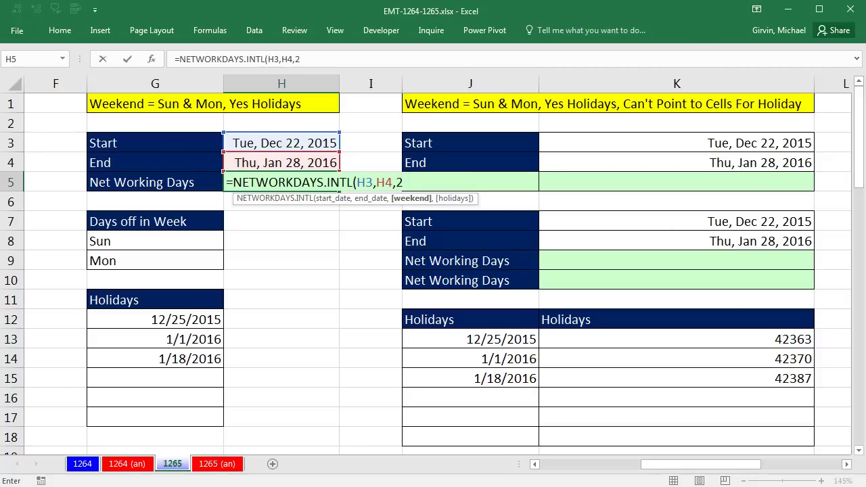
type(",")
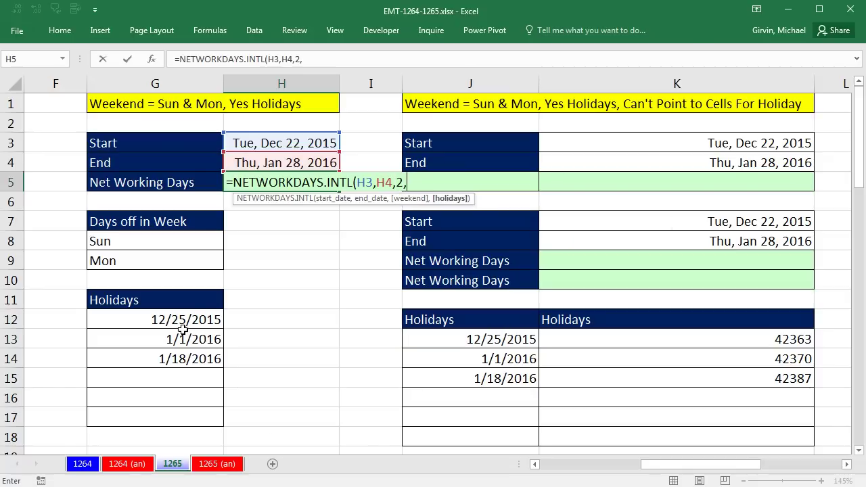
left_click_drag(170, 320, 166, 415)
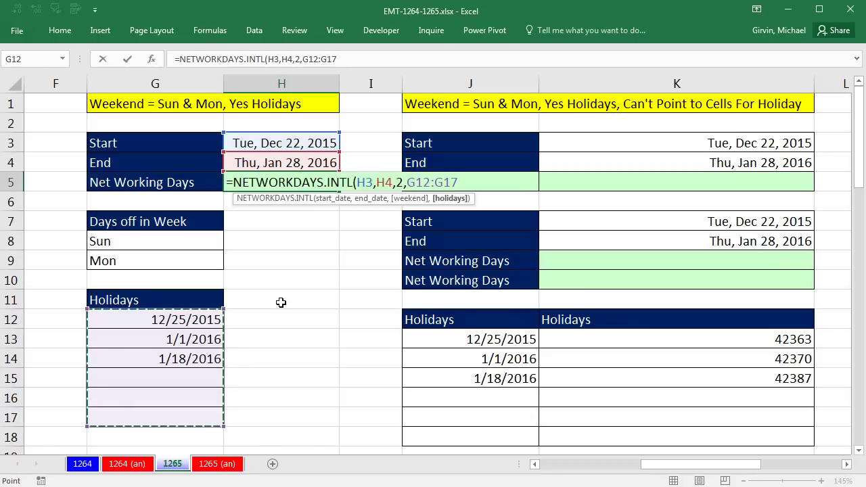
key("ctrl+Return")
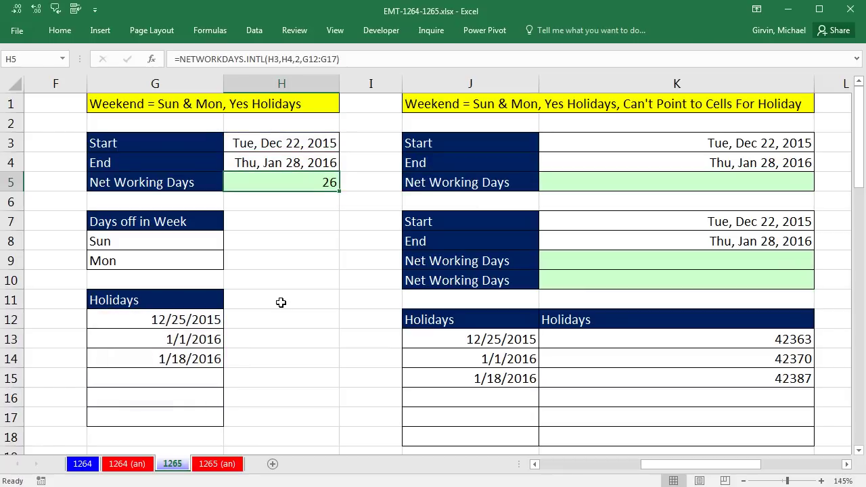
Review the G12:G17 holidays argument in H5's formula and recommit it, still giving 26
key("F2")
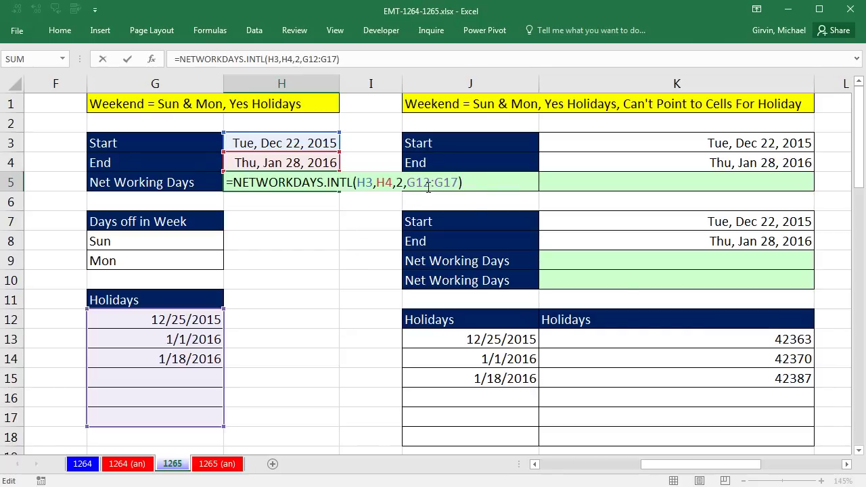
left_click(450, 198)
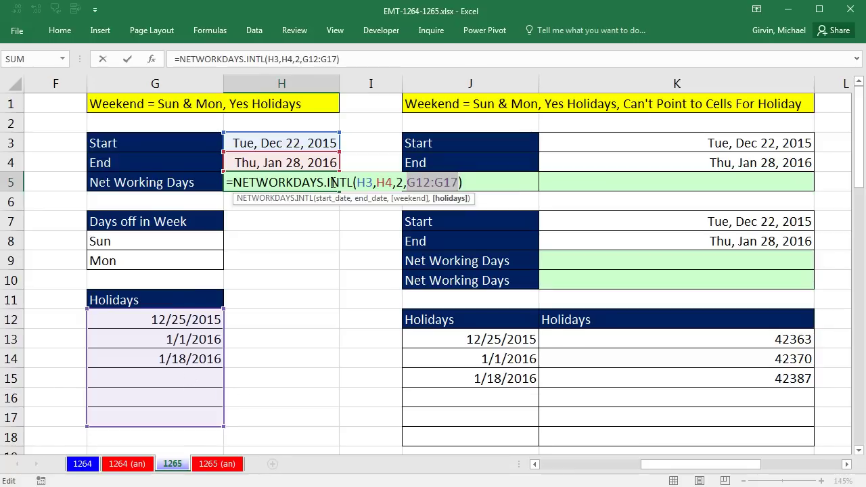
key("ctrl+Return")
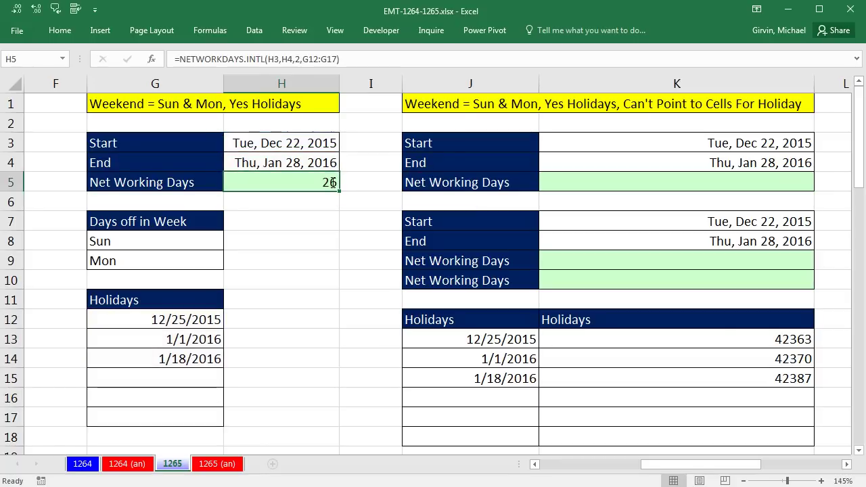
Scroll right and start a NETWORKDAYS.INTL formula in K5 using K3 and K4
left_click(847, 465)
left_click(847, 465)
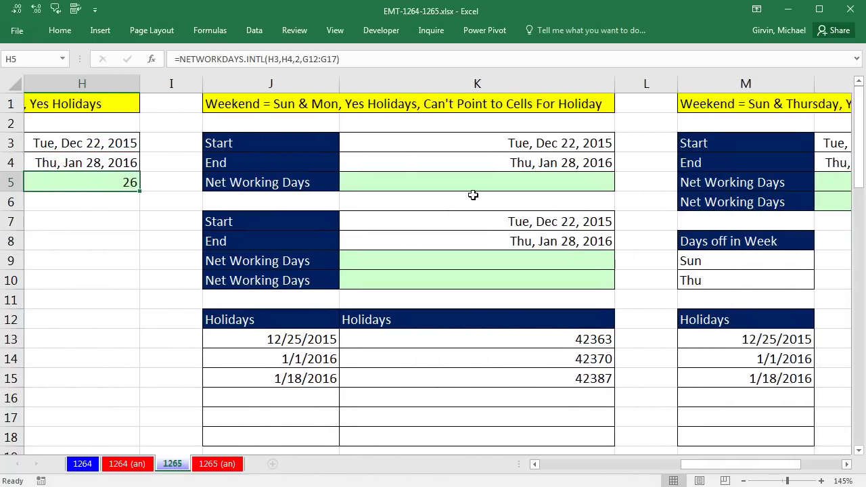
left_click(430, 178)
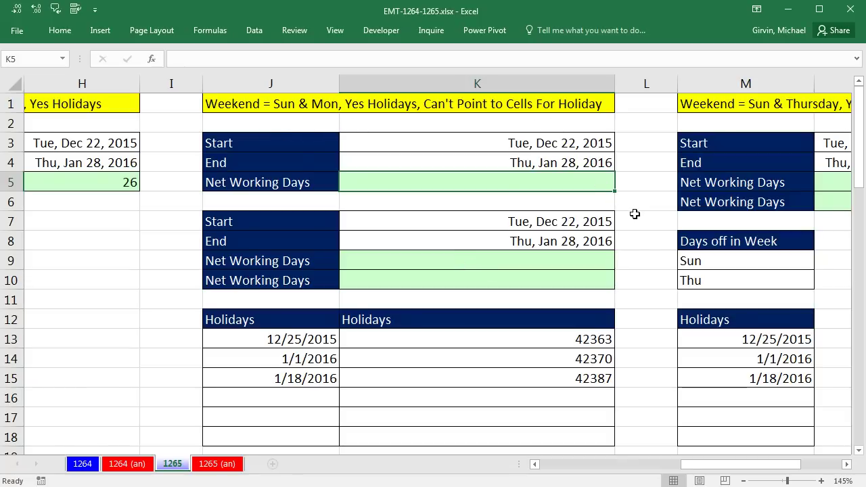
type("=net")
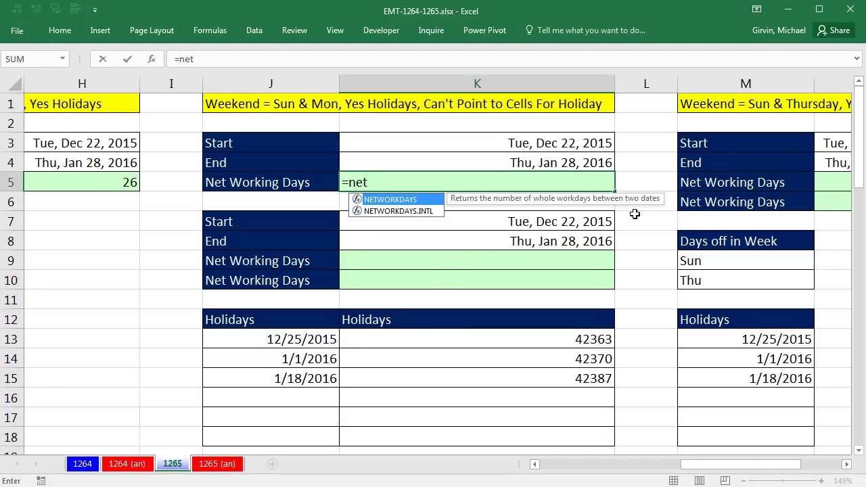
key("Down")
key("Tab")
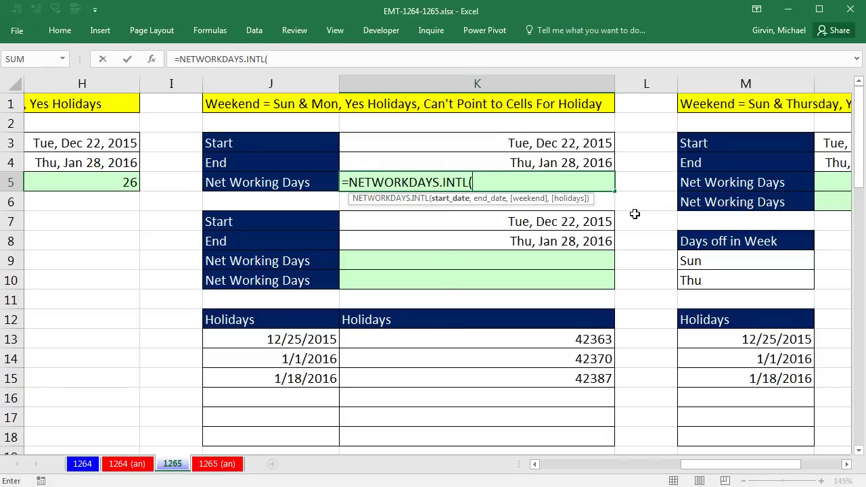
key("Up")
key("Up")
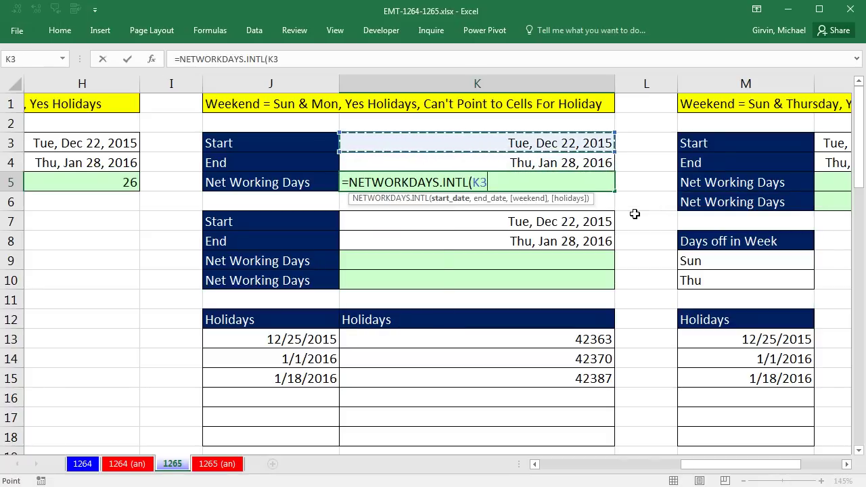
type(",")
key("Down")
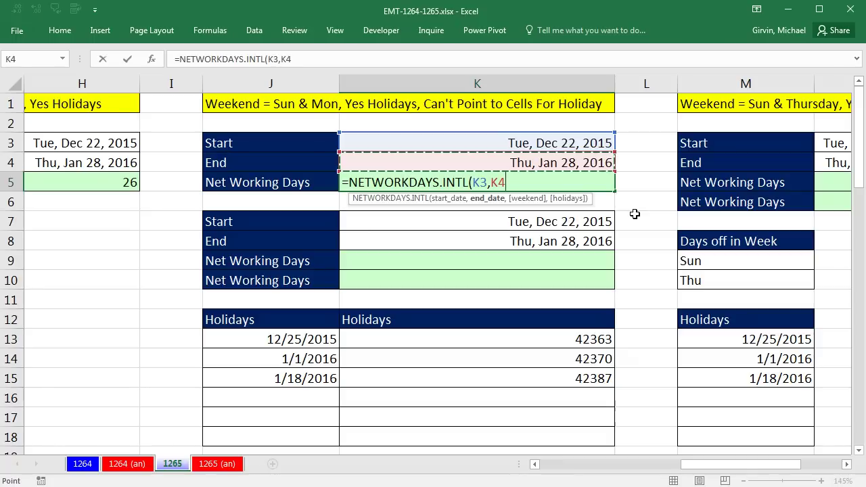
Finish it with weekend code 2 and holidays {"12/25/2015","1/1/2016","1/18/2016"}, returning 26
type(",")
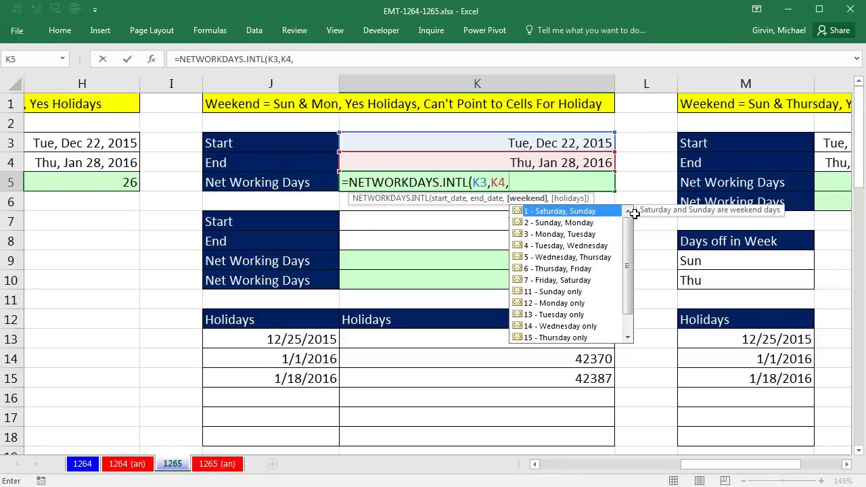
type("2,")
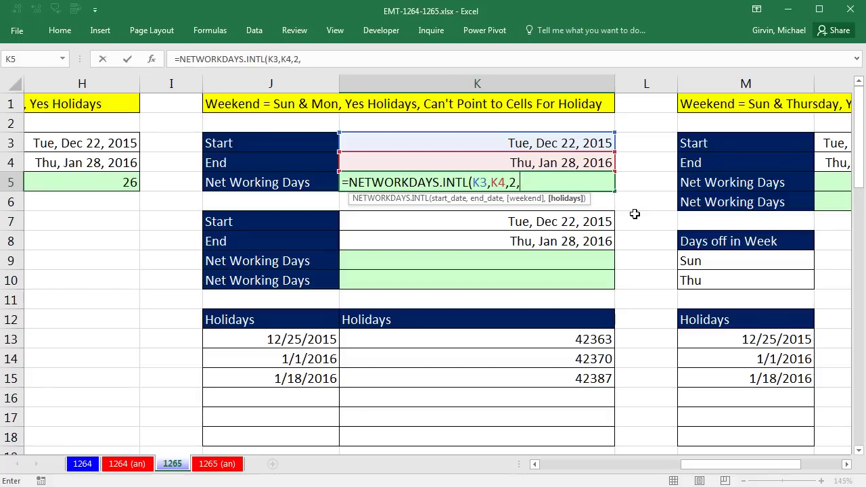
type("{\"12/25/201")
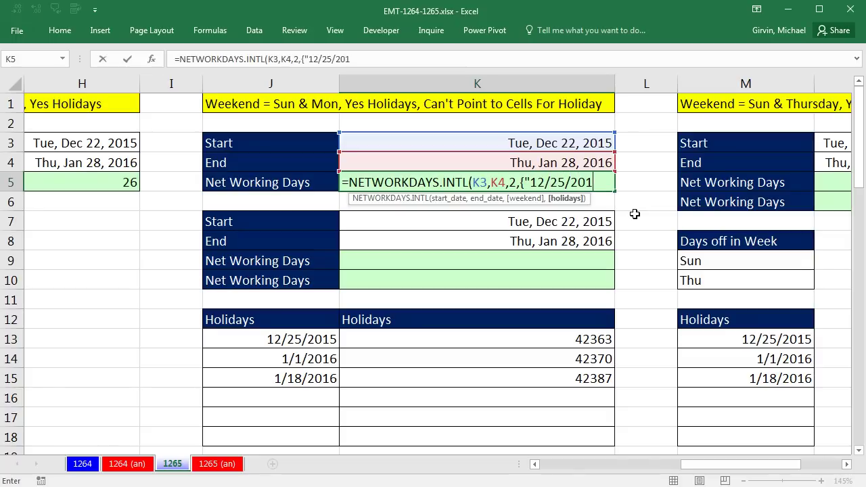
type("5\",")
type("\"1/")
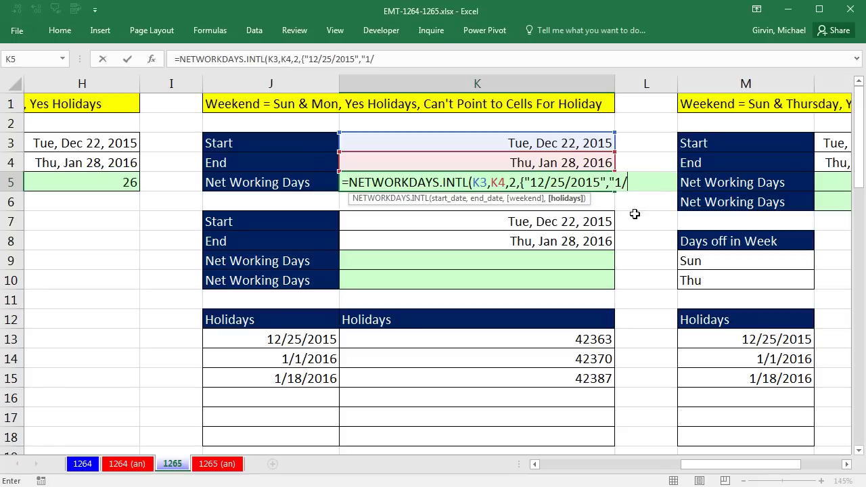
type("1/2016\"")
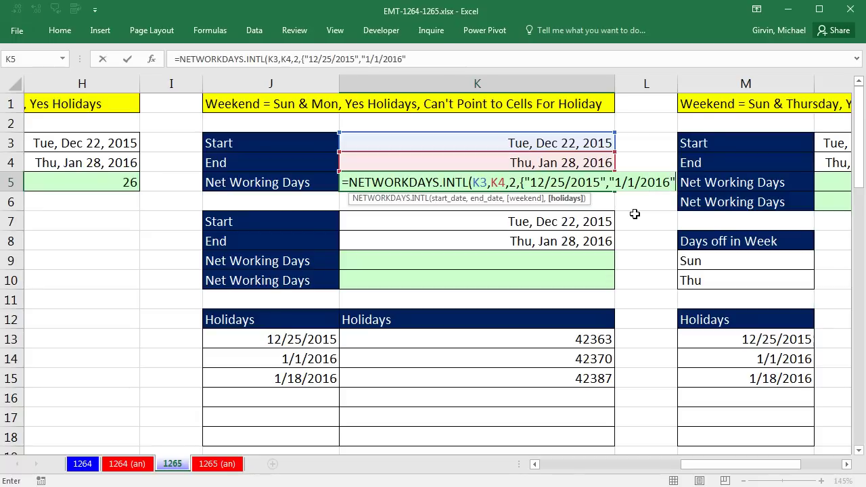
type(",")
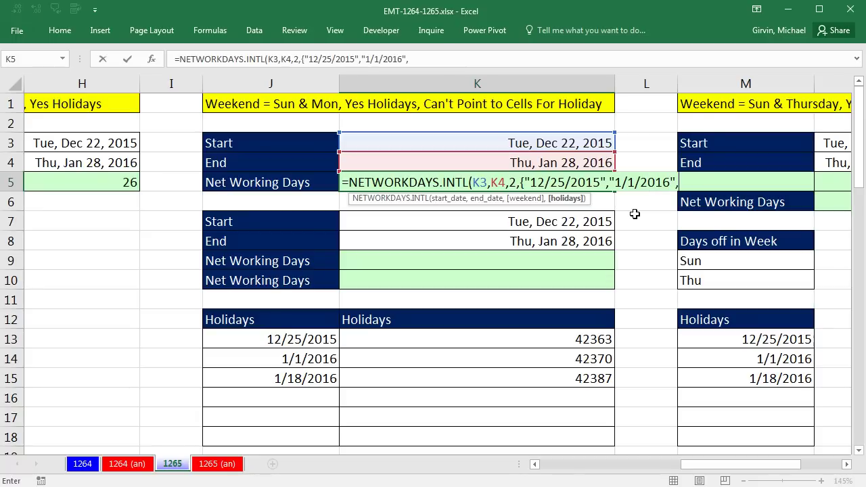
type("\"1/18/")
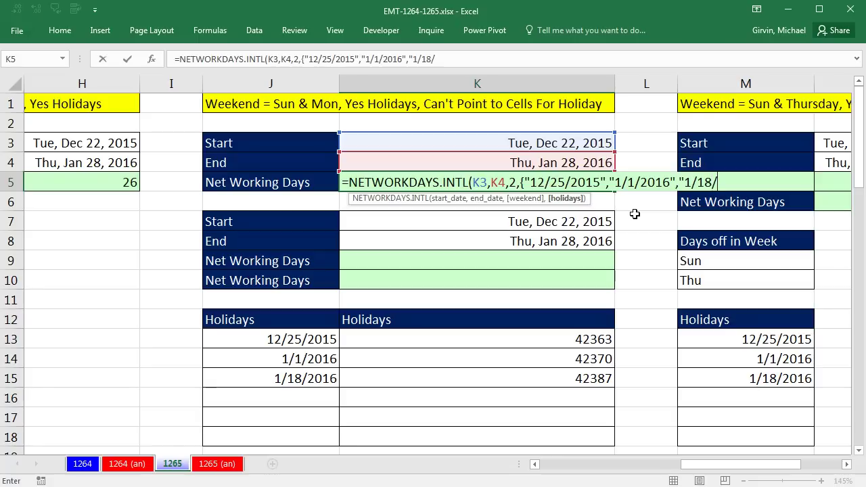
type("2016\"})")
key("ctrl+Return")
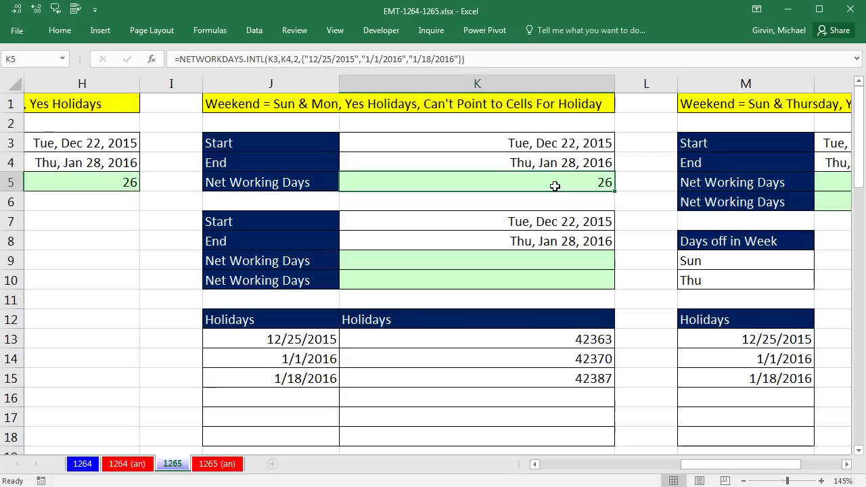
Copy K5's formula to K9 and replace the holiday dates with serials 42363,42370,42387
key("ctrl+c")
left_click(551, 260)
key("ctrl+v")
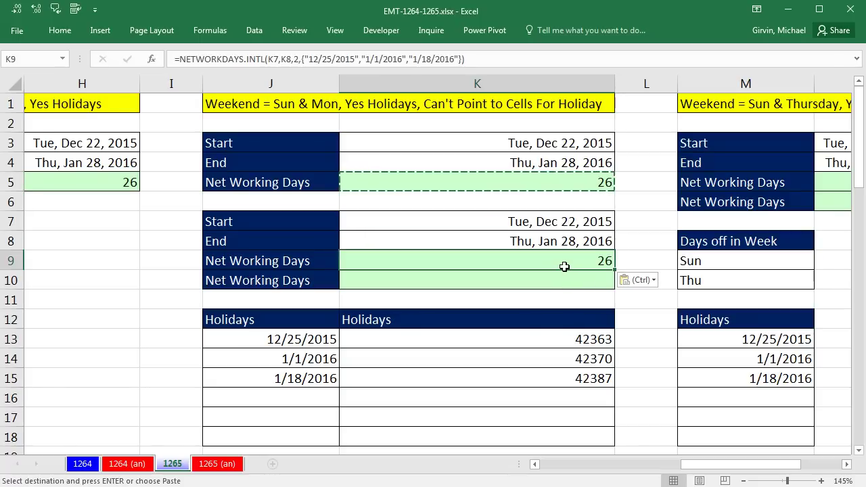
key("F2")
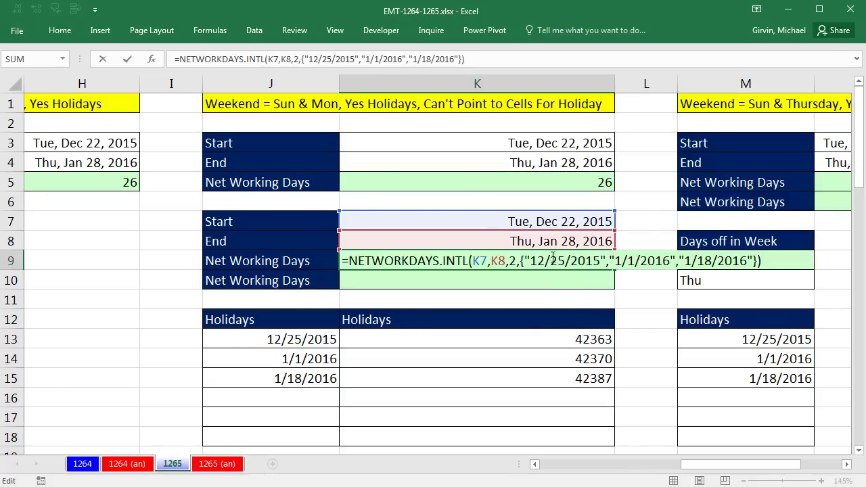
left_click_drag(532, 261, 754, 268)
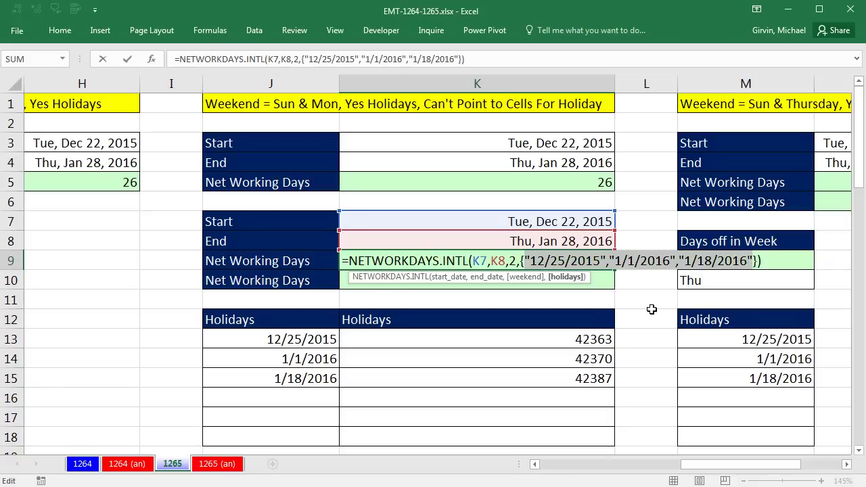
type("42")
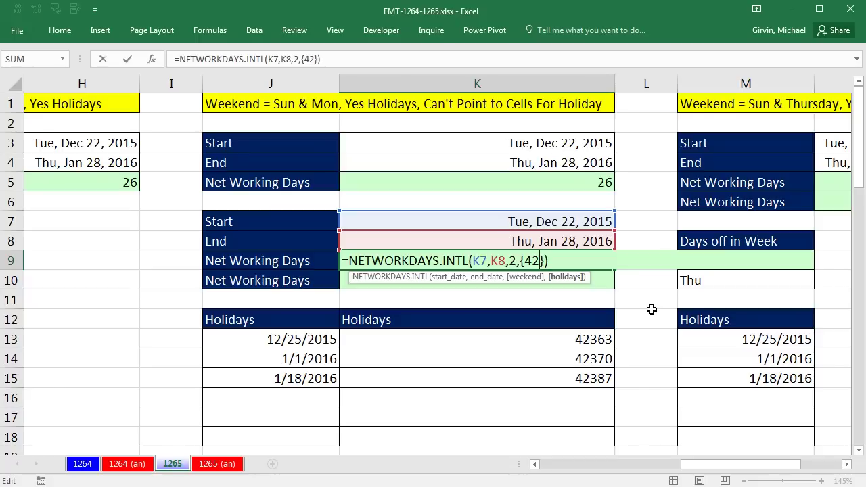
type("363,42")
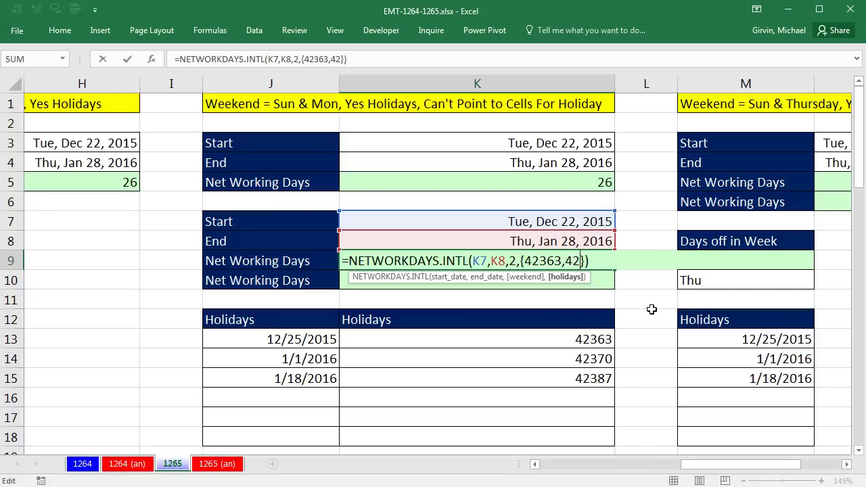
type("370,42387")
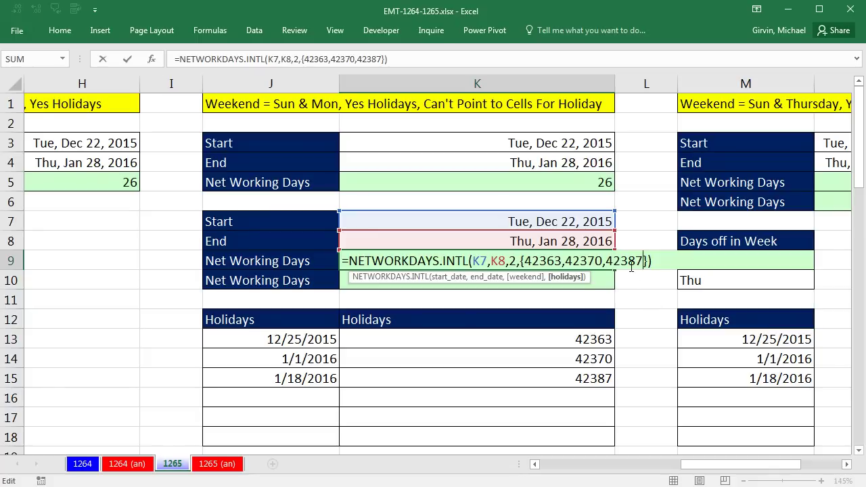
key("ctrl+Return")
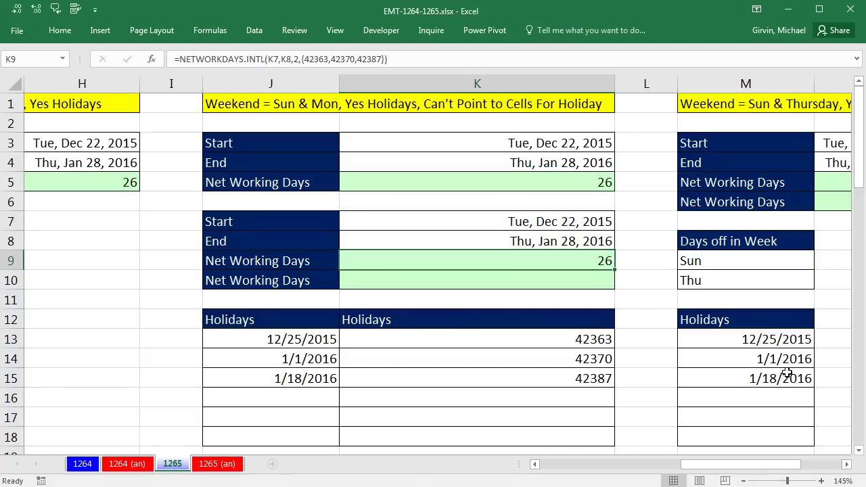
Start a NETWORKDAYS.INTL formula in K10 with K8, K7 and weekend code 2
left_click(549, 279)
type("=ne")
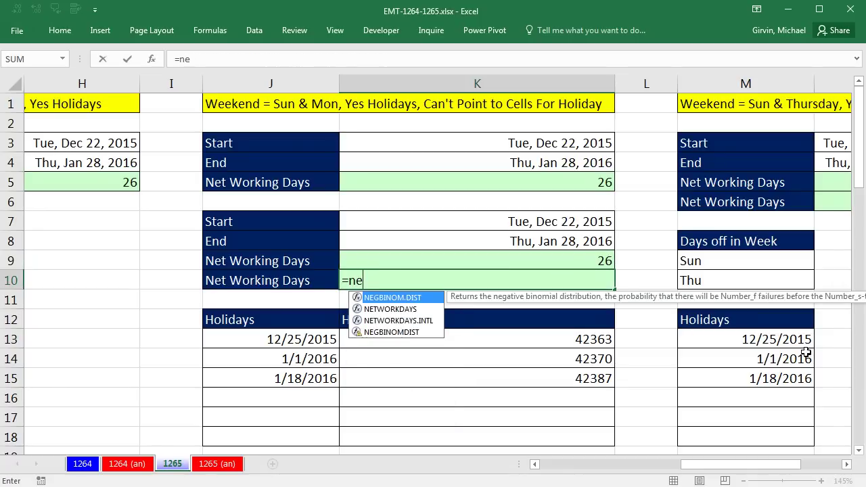
key("Down")
key("Tab")
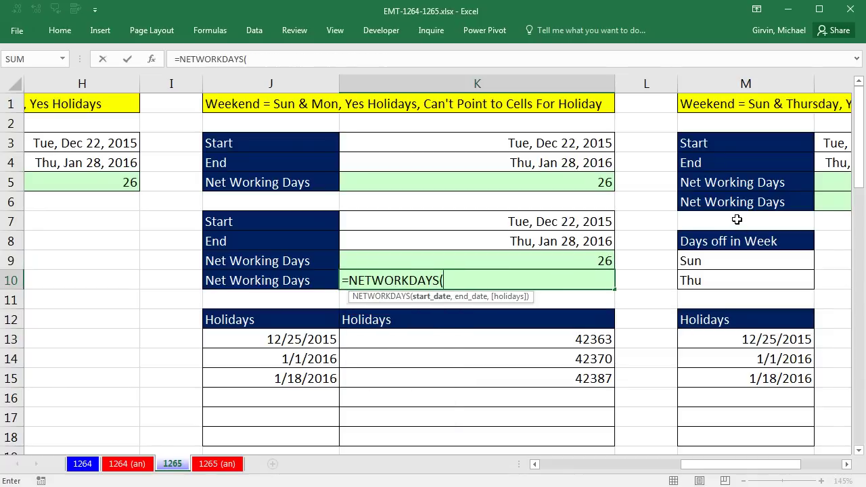
key("BackSpace")
type(".")
key("Tab")
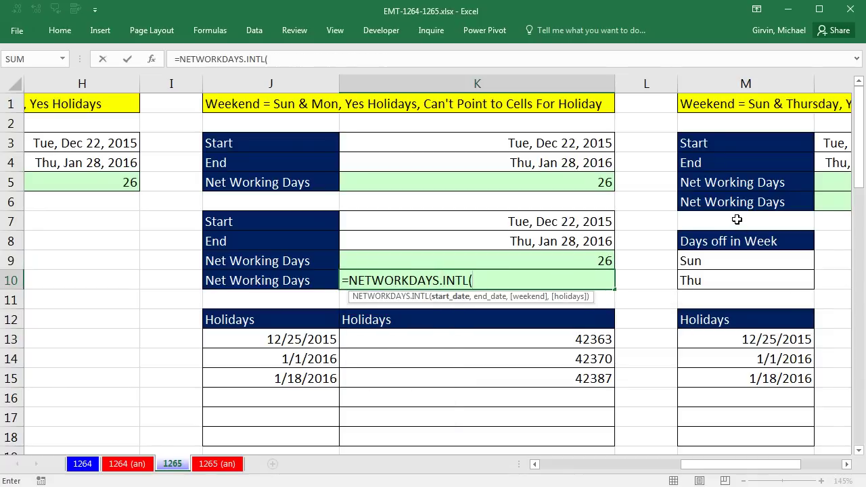
left_click(590, 237)
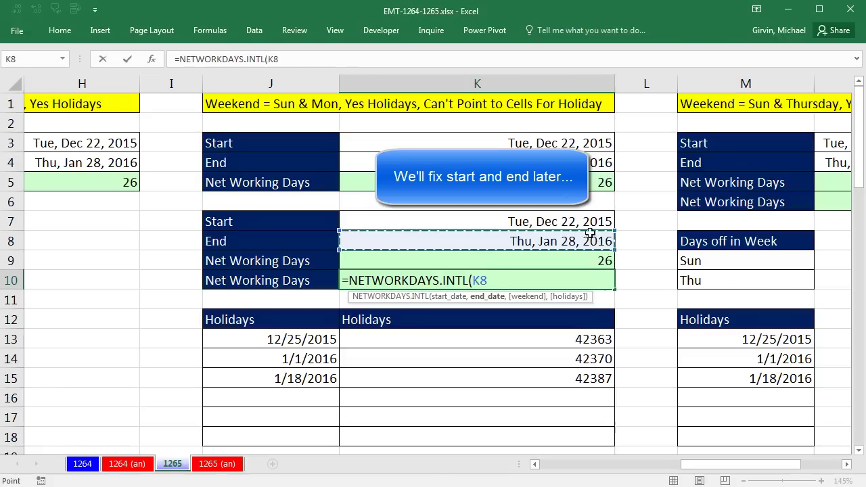
type(",")
left_click(577, 221)
type(",")
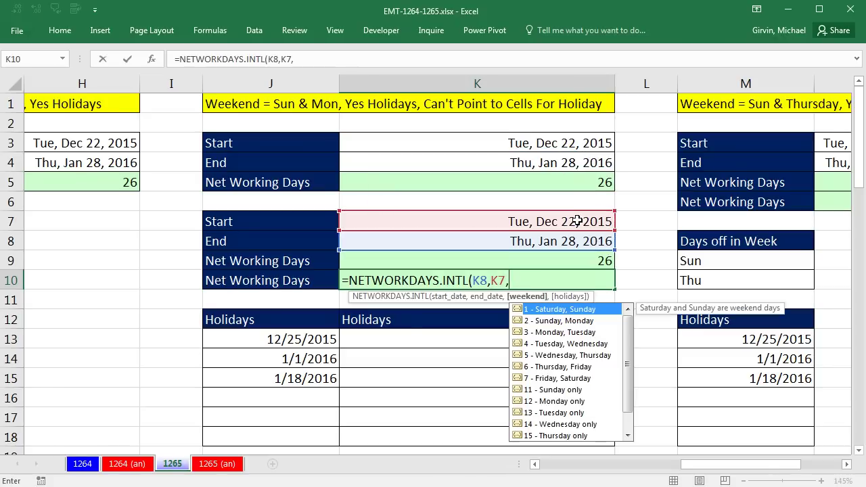
type("2,")
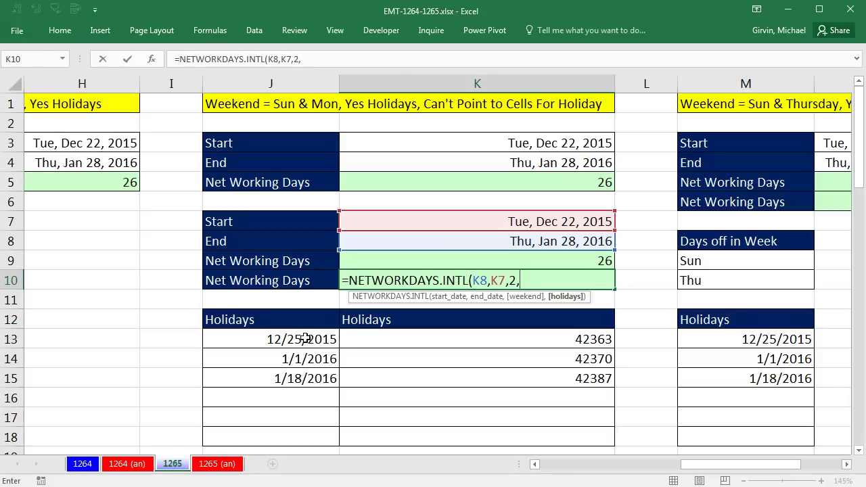
Add J13:J15 as holidays, converting it with F9 to {42363;42370;42387}
left_click_drag(305, 339, 308, 379)
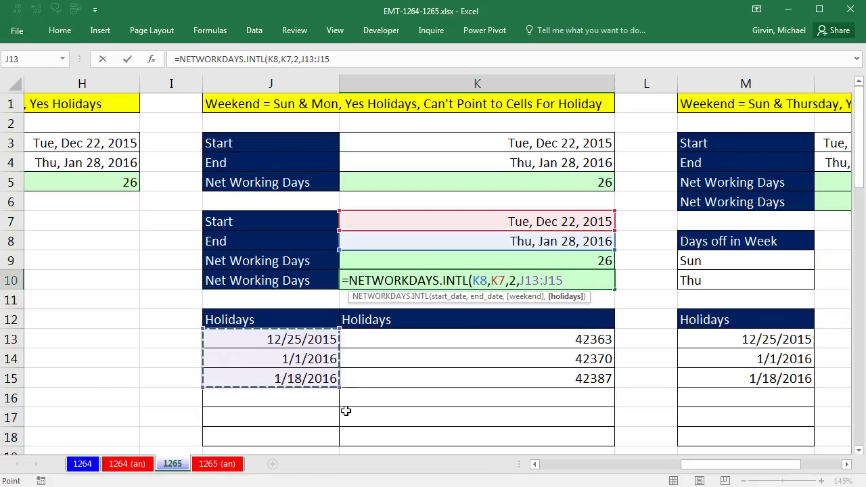
left_click(555, 297)
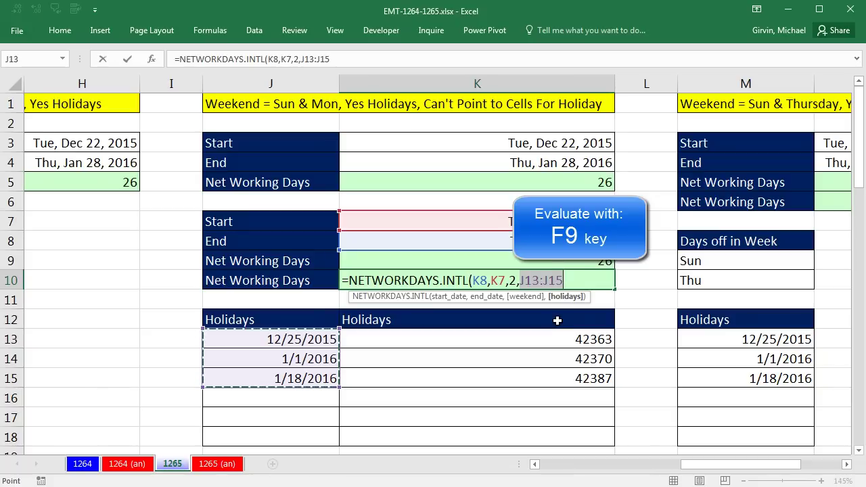
key("F9")
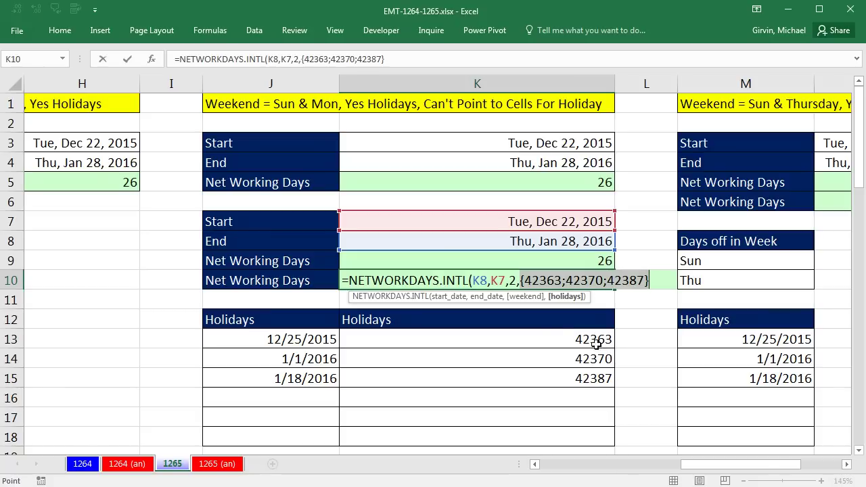
key("ctrl+Return")
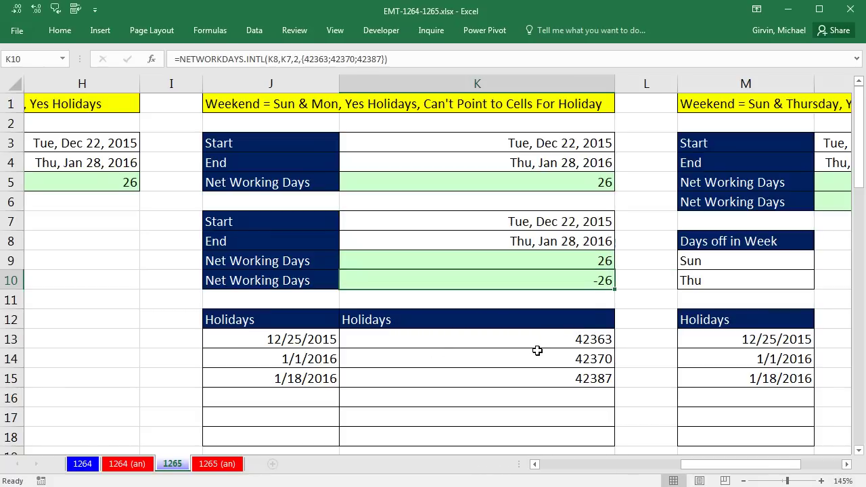
Swap the date arguments so K10 uses K7 as start and K8 as end
double_click(548, 280)
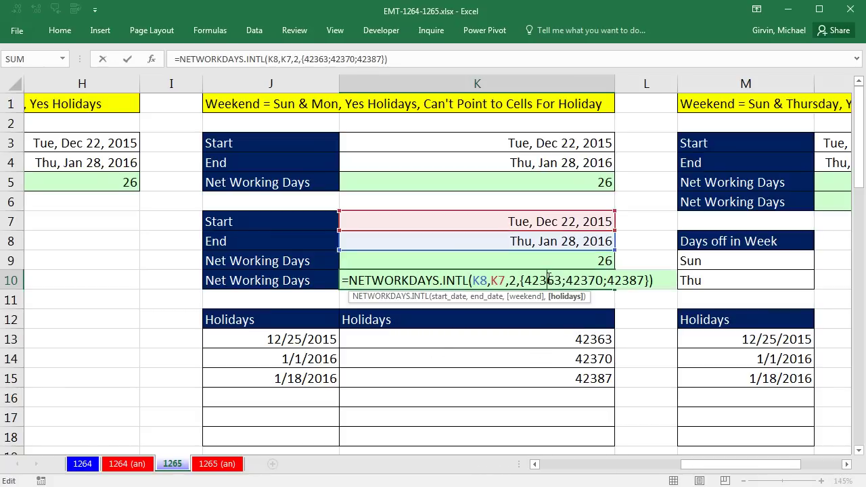
double_click(478, 280)
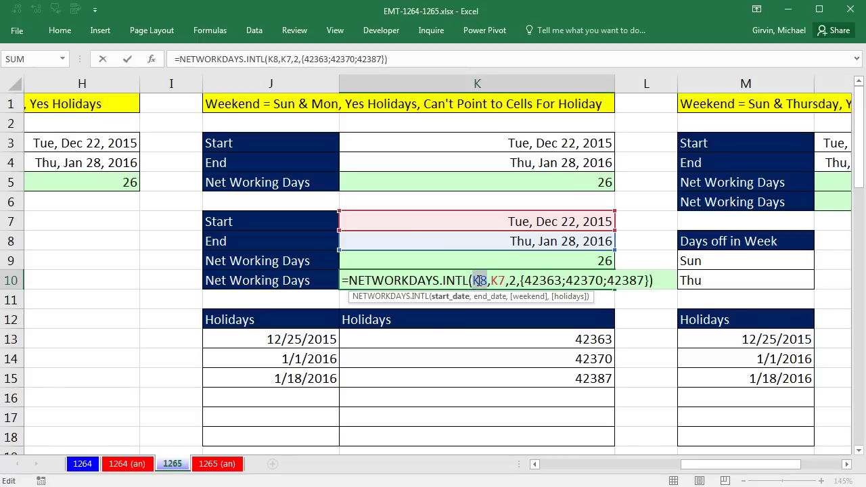
left_click(506, 223)
double_click(498, 280)
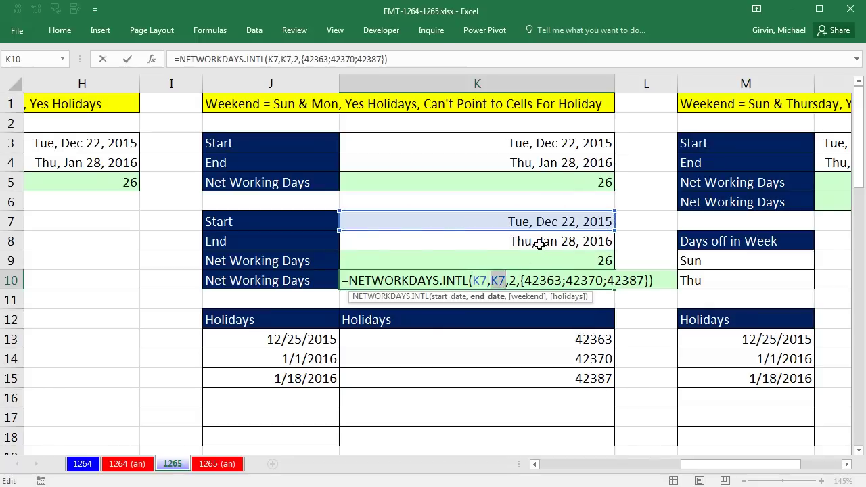
left_click(539, 243)
key("ctrl+Return")
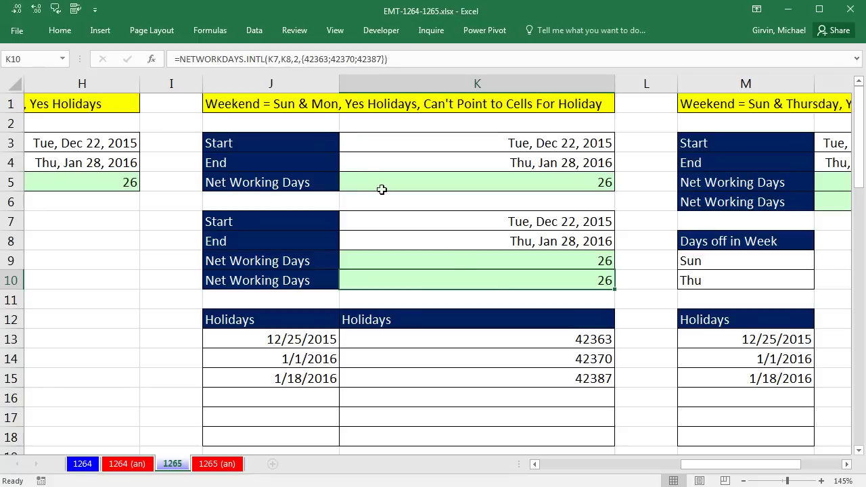
Scroll to the Sun & Thursday table and begin NETWORKDAYS.INTL in N5 with N3 and N4
left_click(846, 465)
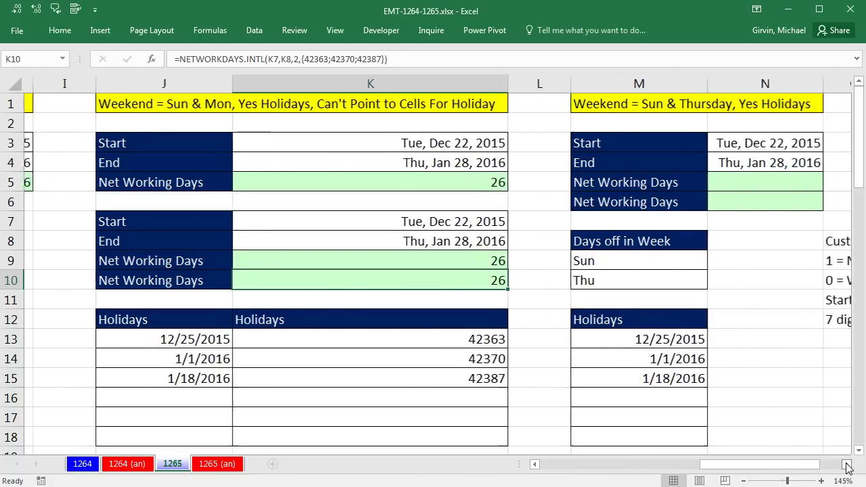
left_click(846, 465)
left_click(846, 465)
left_click(846, 465)
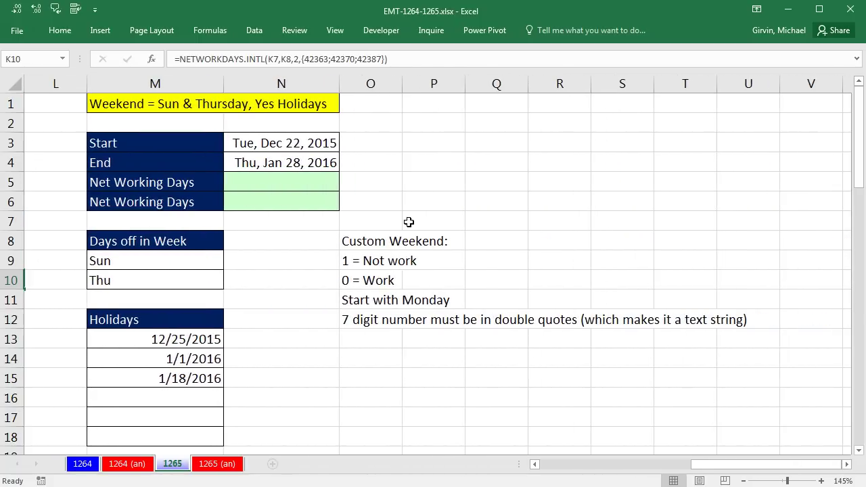
left_click(319, 181)
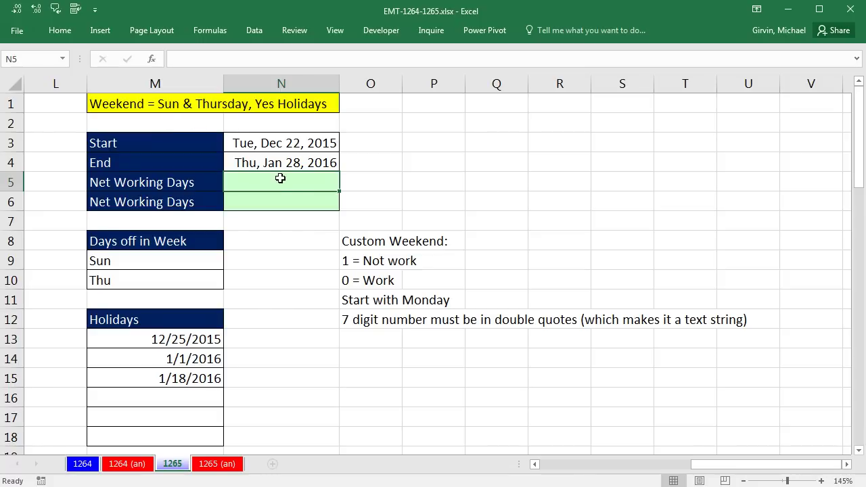
type("=net")
key("Down")
key("Tab")
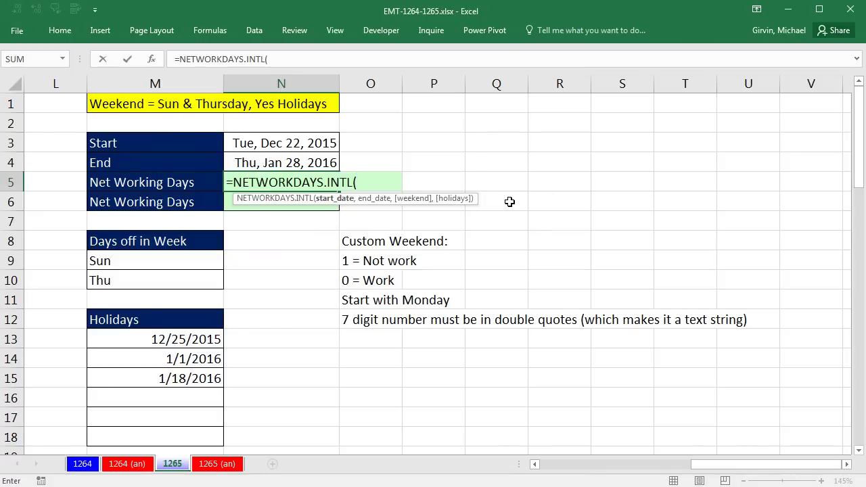
left_click(329, 143)
type(",")
left_click(331, 163)
Complete it with weekend string "0001001" and holidays M13:M18, returning 24
type(",")
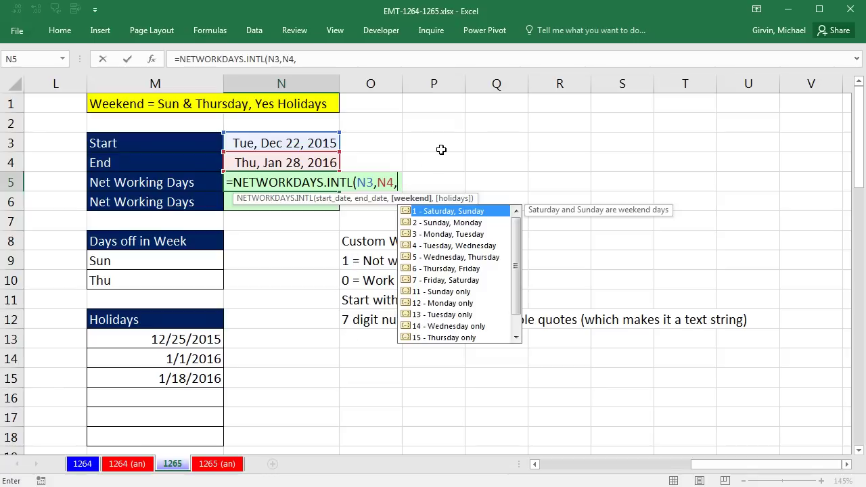
type("\"")
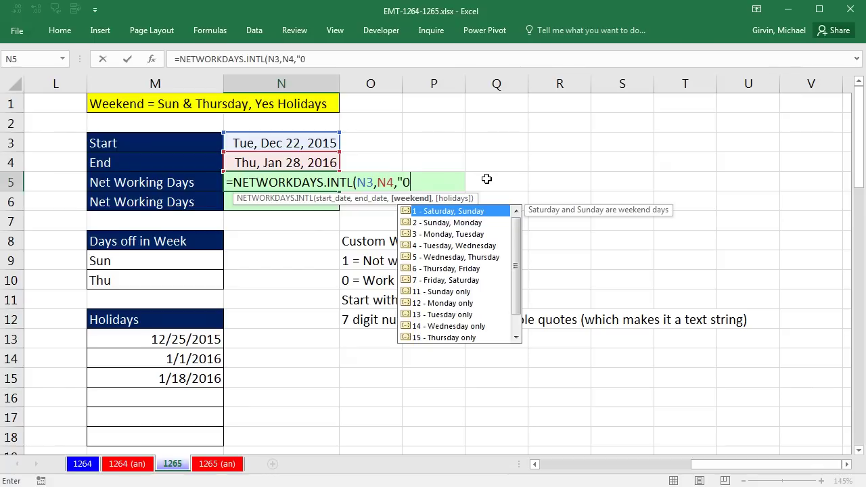
type("001001")
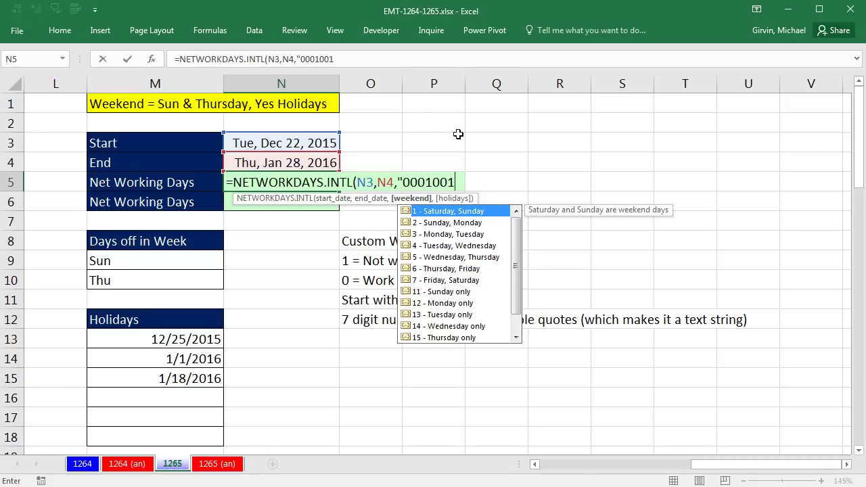
type("\",")
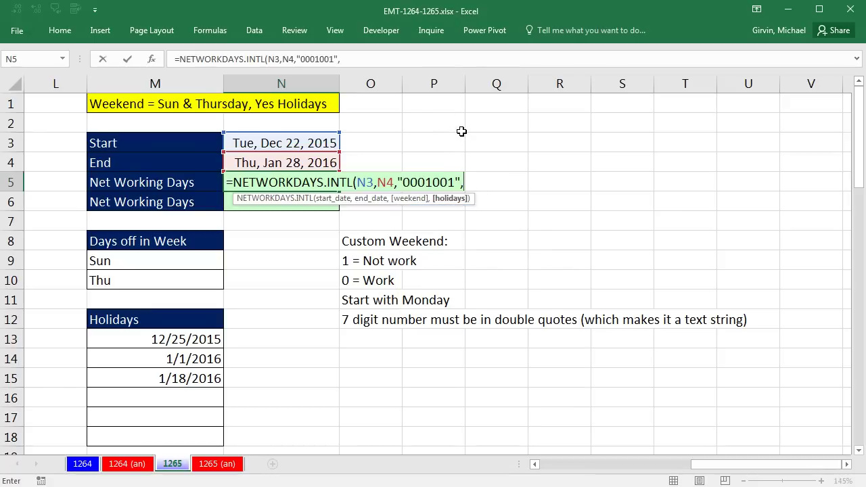
left_click_drag(214, 337, 190, 441)
type(")")
key("ctrl+Return")
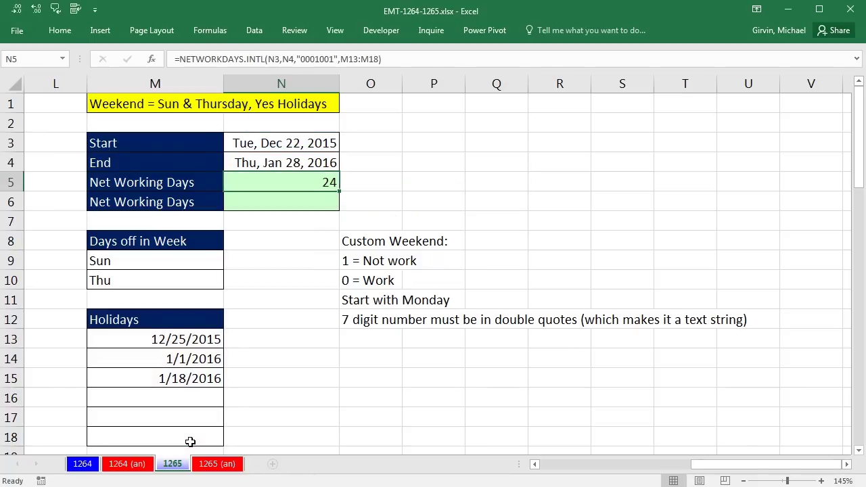
Copy N5's formula text and paste it into N6
double_click(304, 182)
left_click_drag(226, 182, 604, 192)
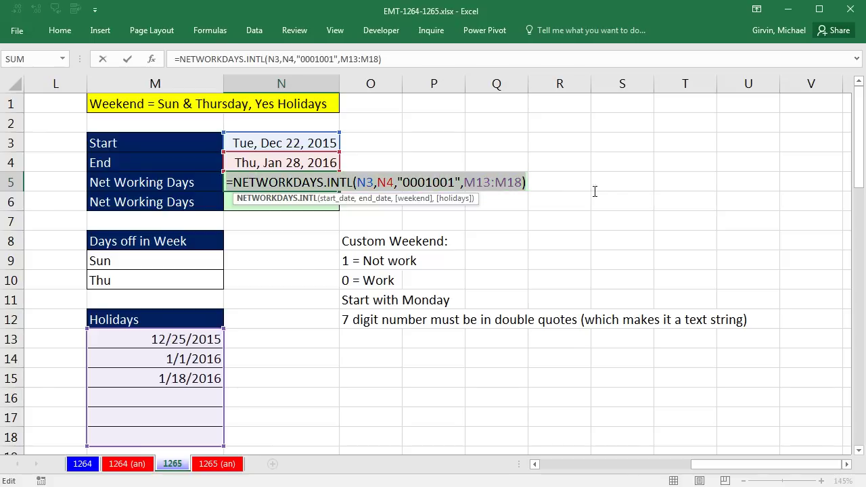
key("ctrl+c")
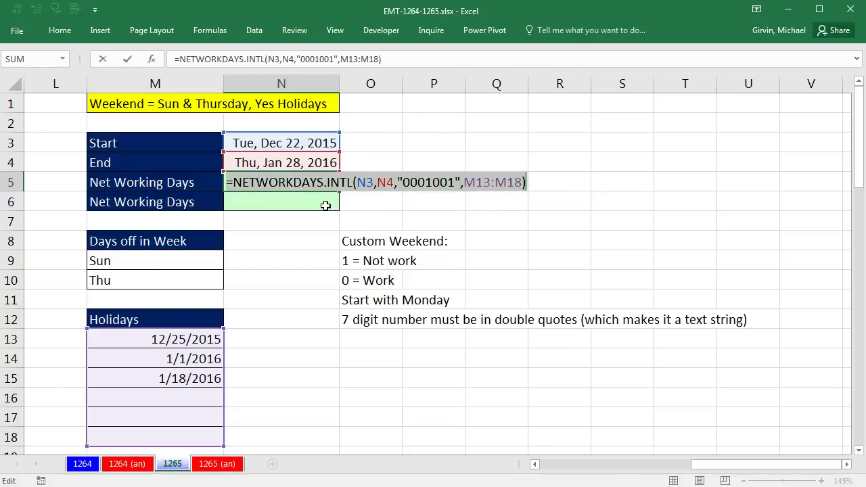
key("Escape")
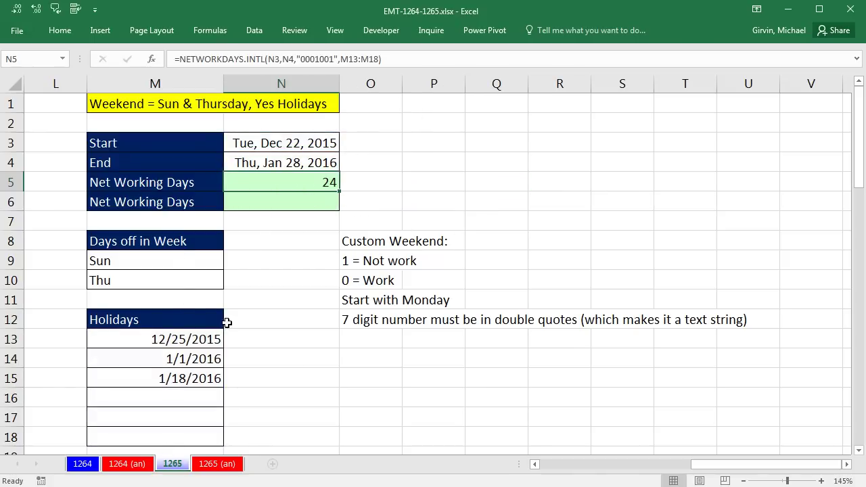
double_click(257, 202)
key("ctrl+v")
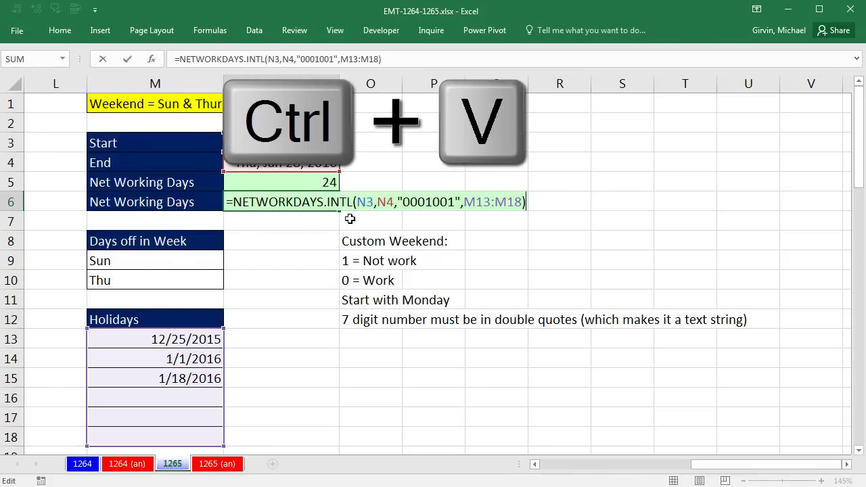
Convert M13:M18 to {42363;42370;42387} with F9, removing the trailing zeros, giving 24
key("Left")
key("Left")
key("Left")
key("Left")
key("Left")
key("Left")
key("Left")
key("Left")
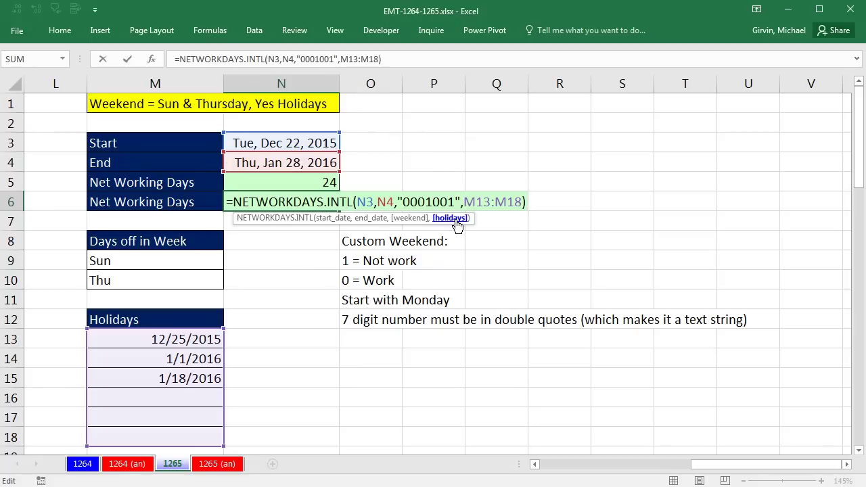
left_click(456, 219)
key("F9")
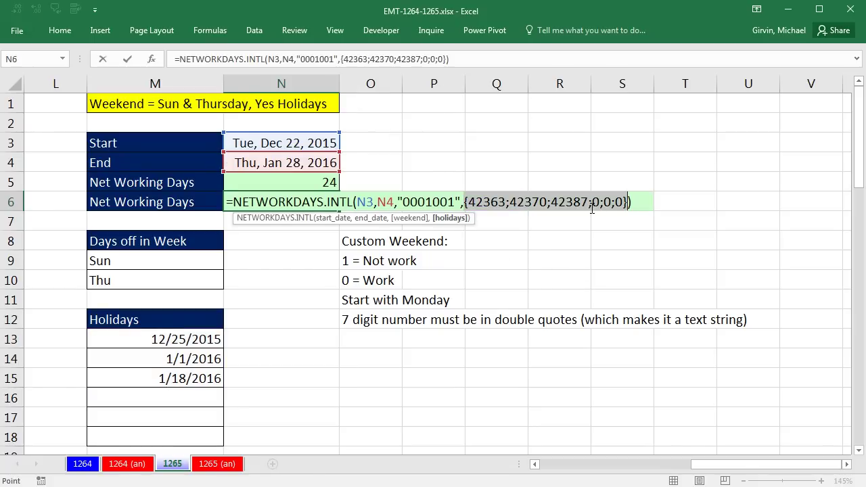
left_click_drag(589, 205, 622, 205)
key("Delete")
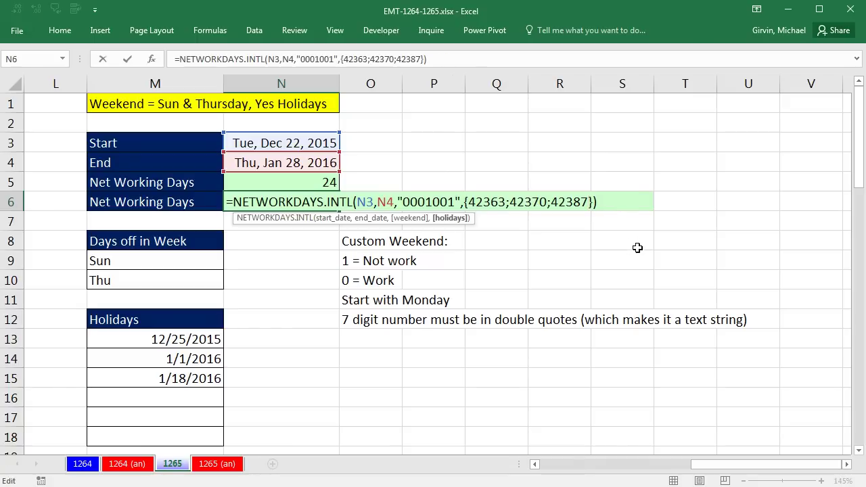
key("ctrl+Return")
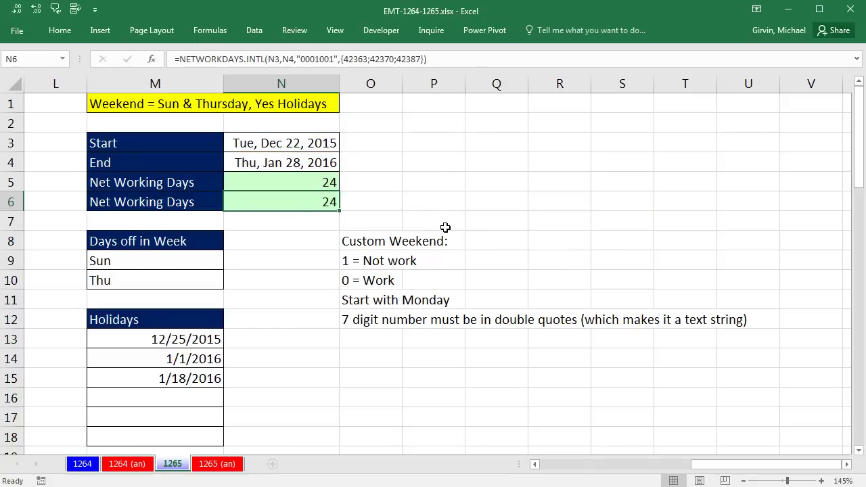
key("Up")
key("F2")
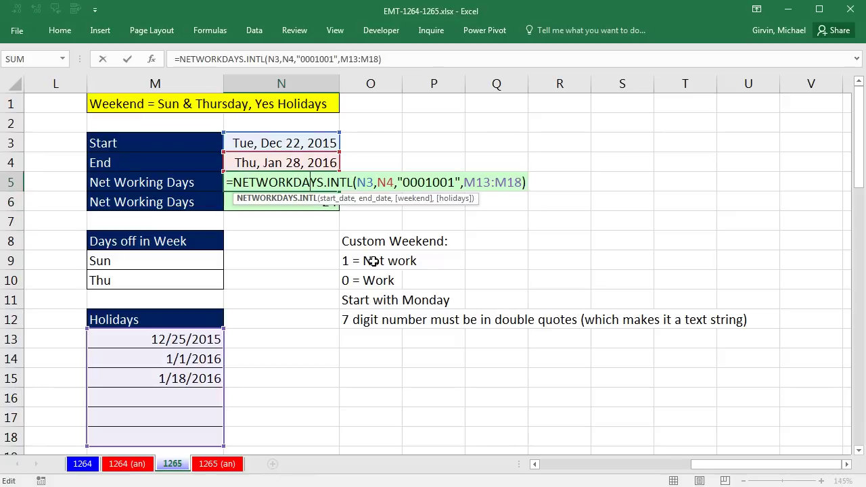
left_click(365, 180)
left_click(385, 182)
left_click(427, 182)
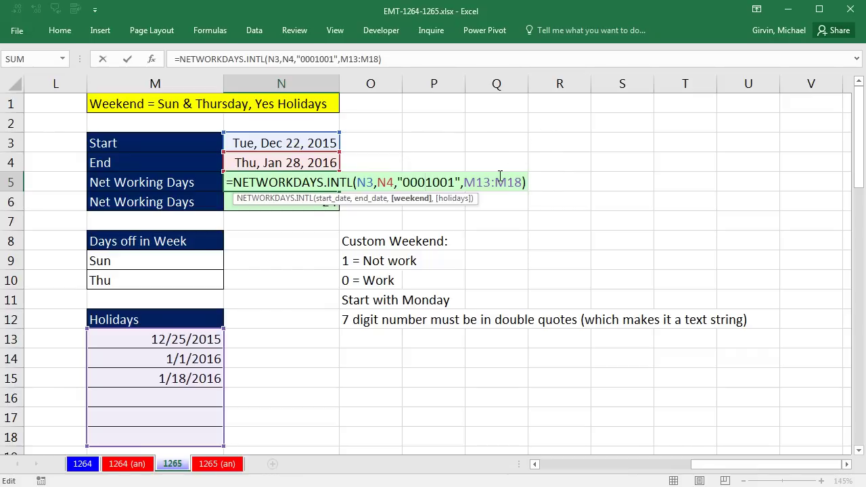
key("Return")
double_click(304, 203)
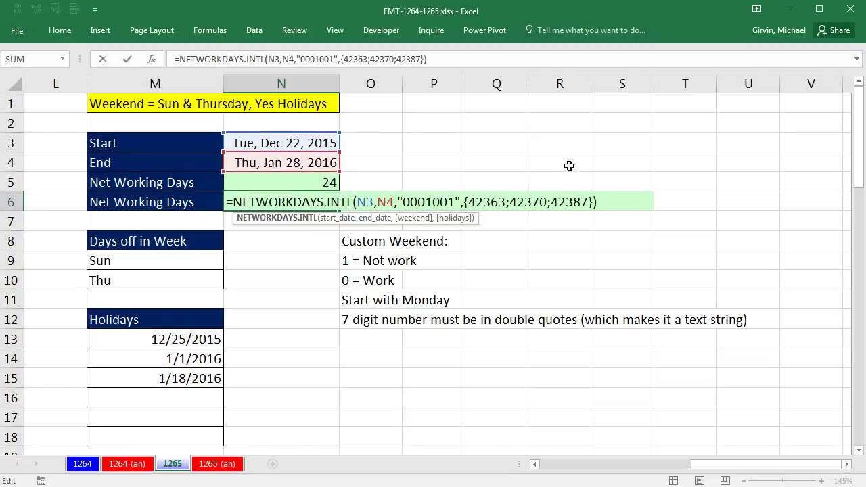